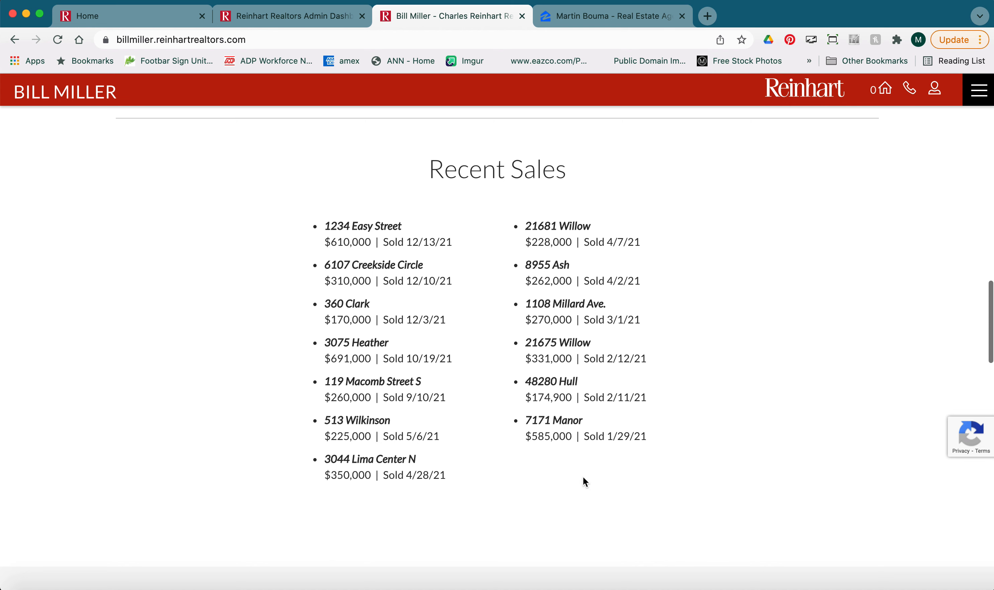
Open the home page editing view through Customize My Site in the website admin dashboard.
click(134, 17)
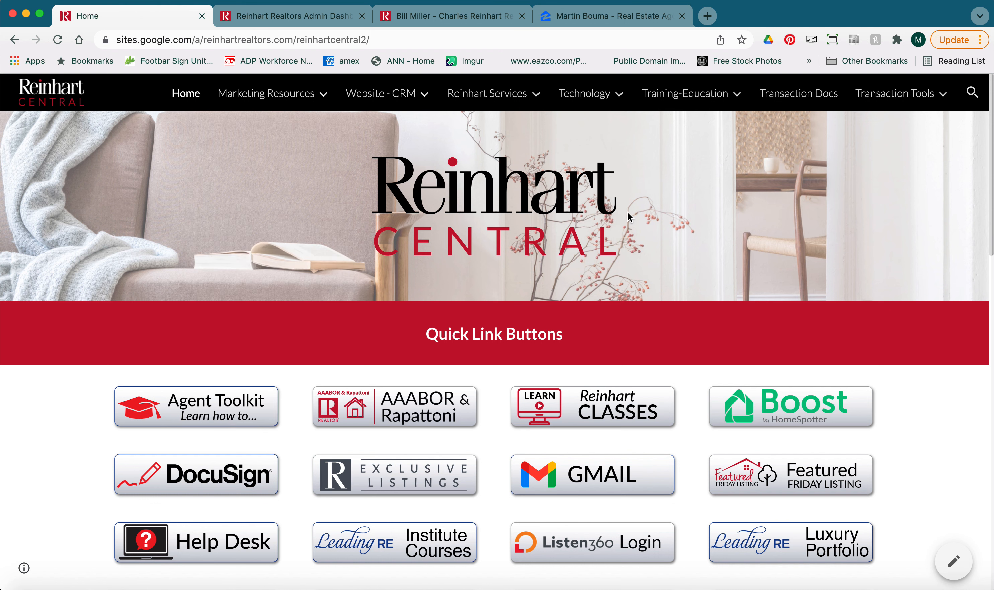
scroll(628, 216, down, 8)
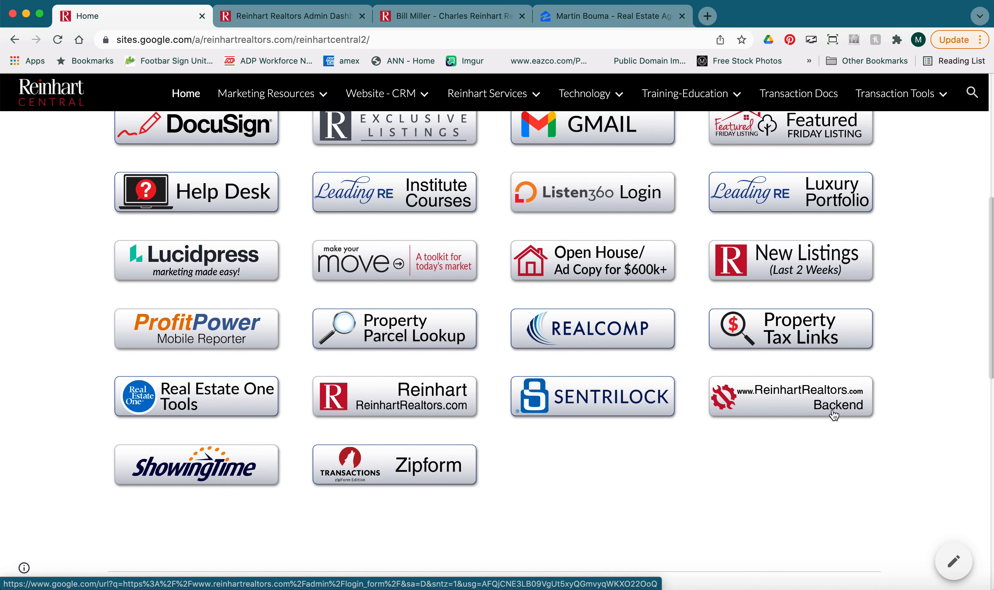
click(300, 20)
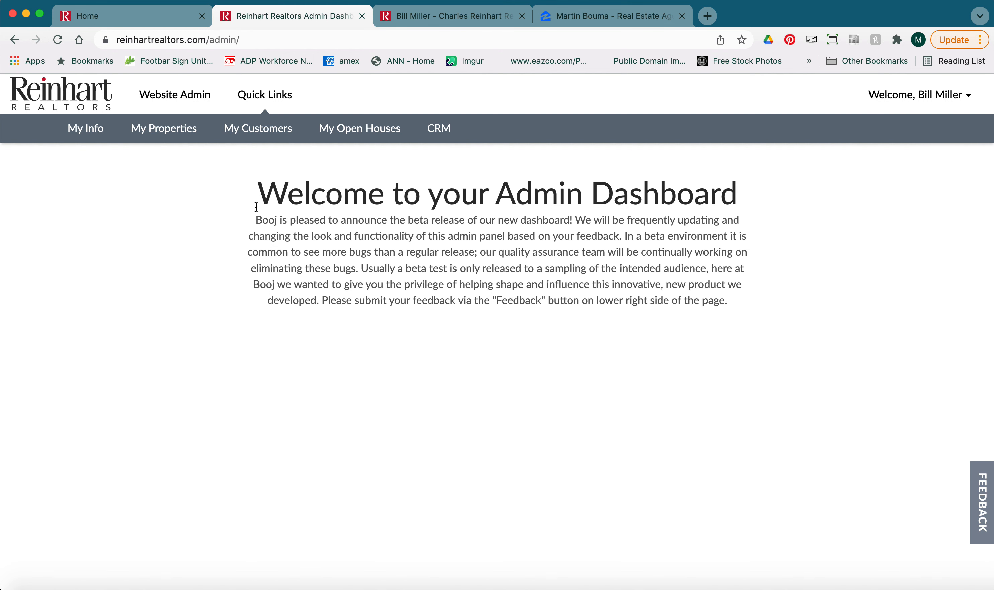
click(183, 99)
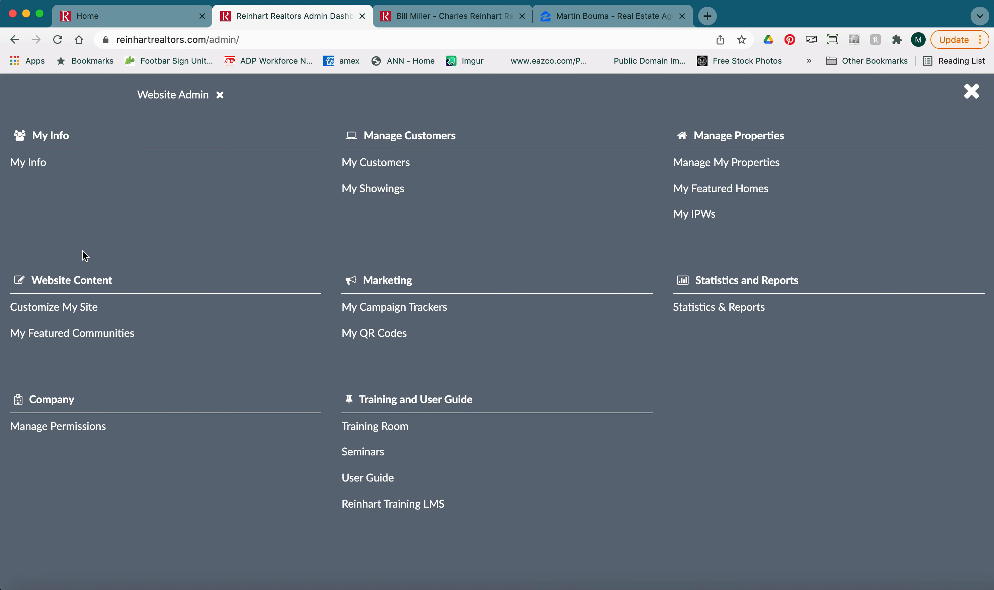
click(65, 311)
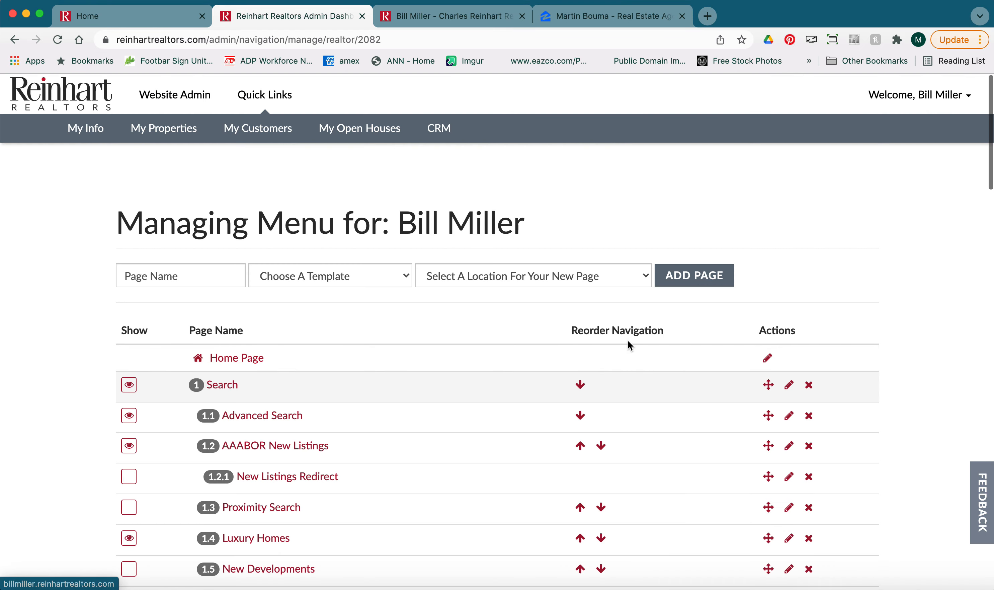
click(769, 363)
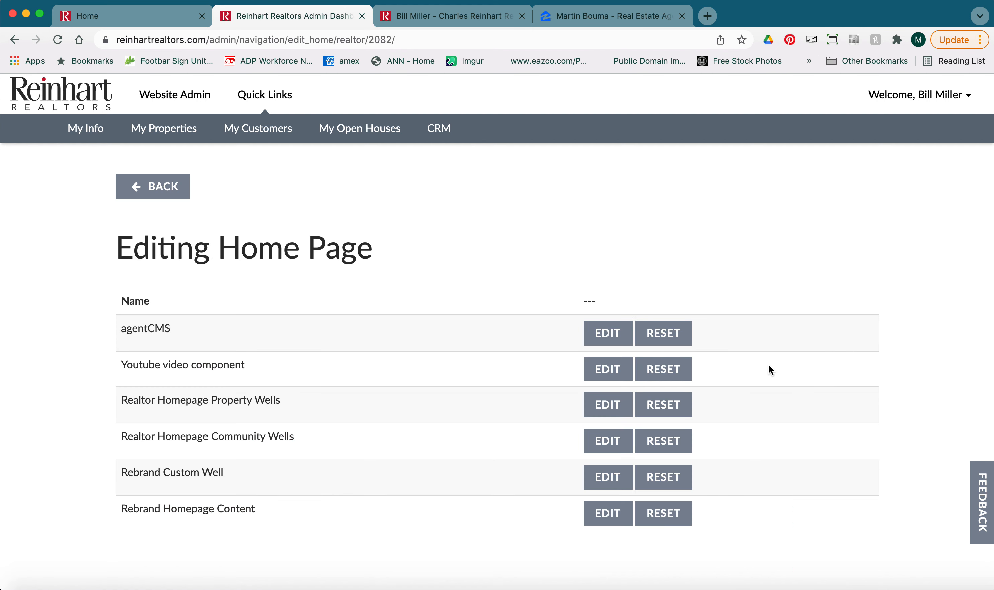
Compare with the live site's Recent Sales section and open the Rebrand Homepage Content component for editing.
click(480, 24)
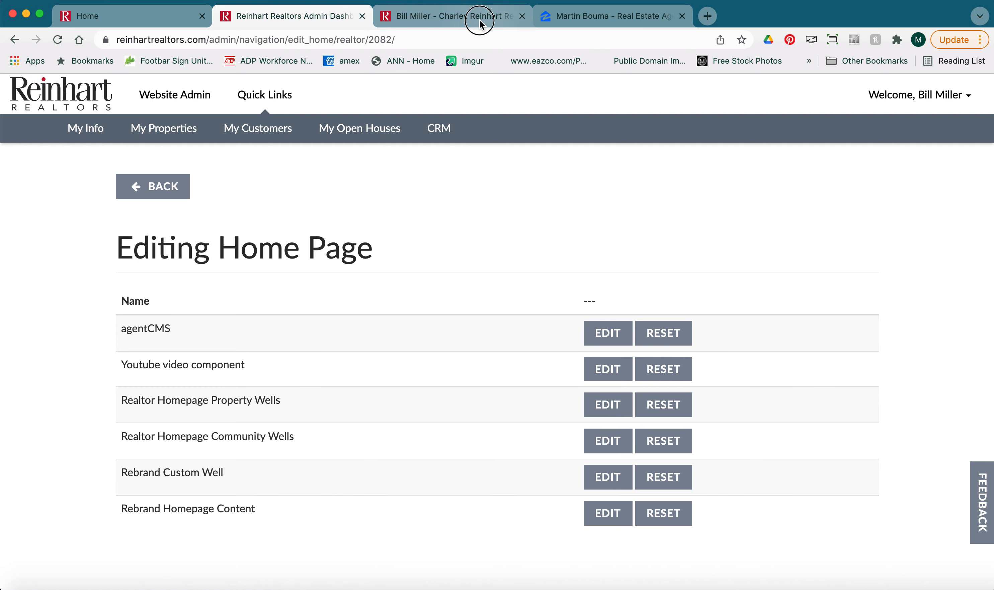
scroll(365, 216, up, 6)
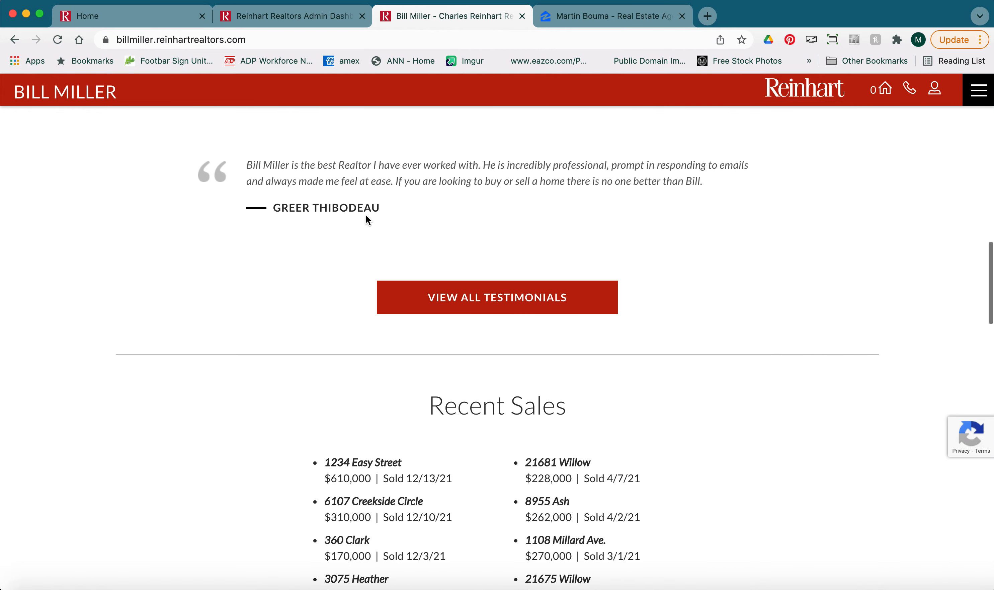
scroll(366, 215, down, 4)
click(292, 16)
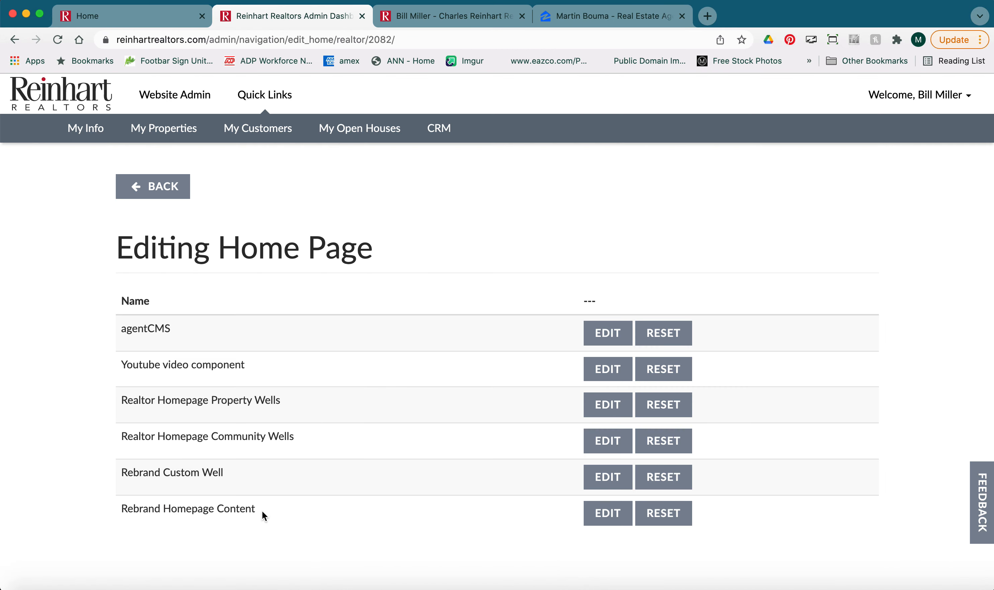
click(608, 519)
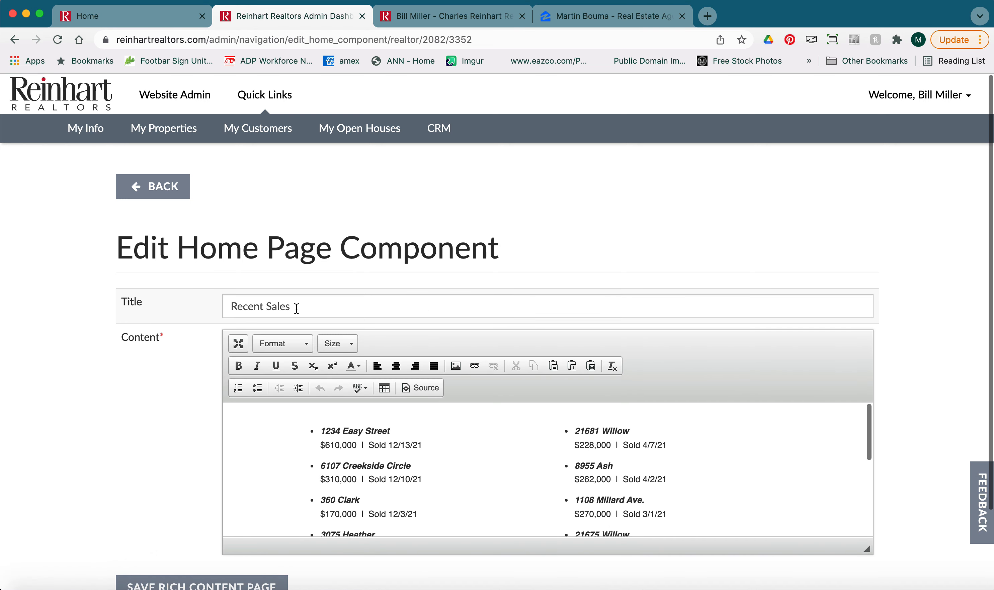
Enlarge the content editor so the whole Recent Sales list is visible.
drag(295, 307, 228, 305)
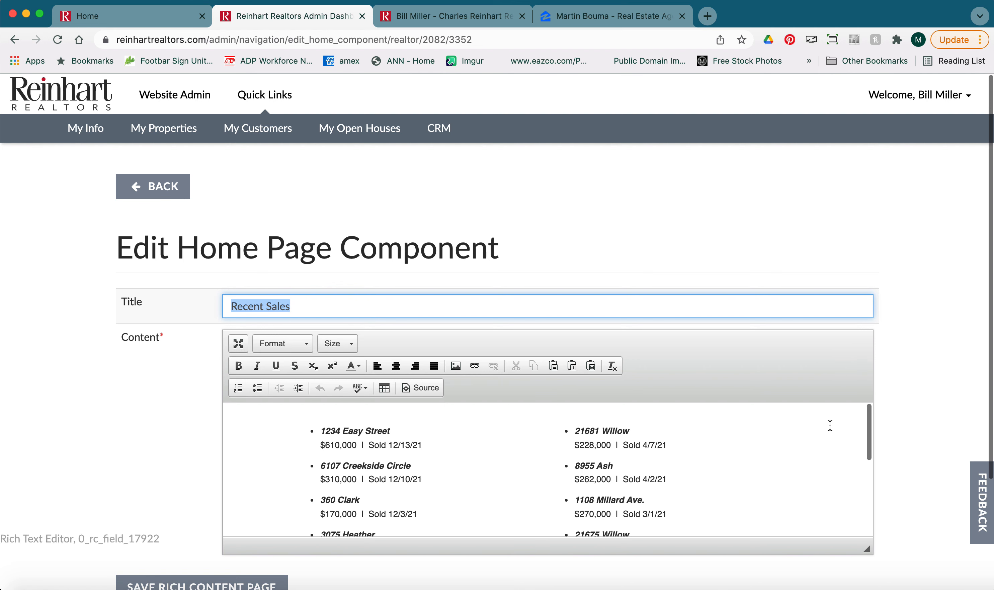
scroll(896, 425, down, 3)
scroll(627, 377, down, 2)
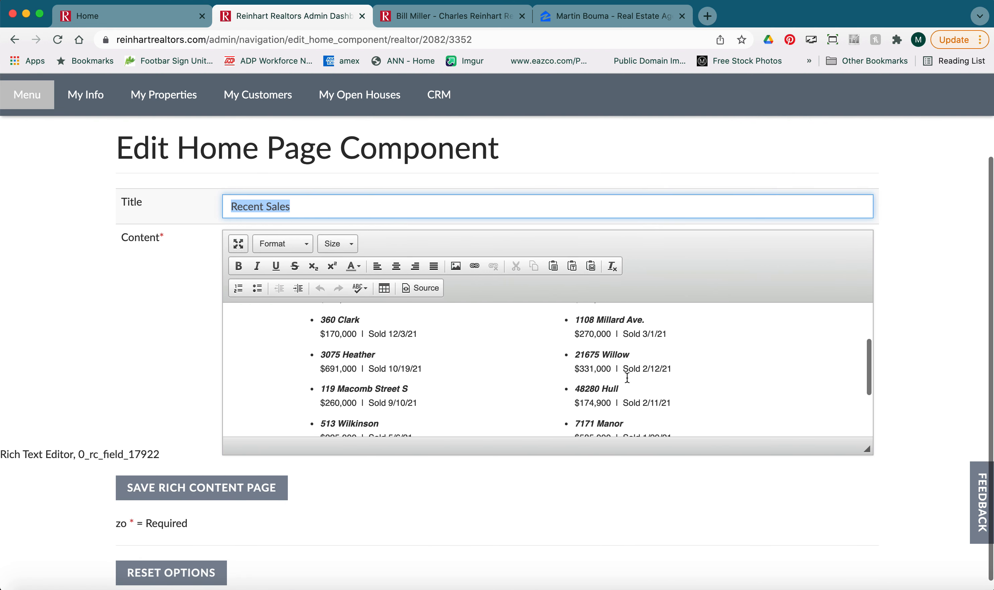
scroll(627, 377, up, 2)
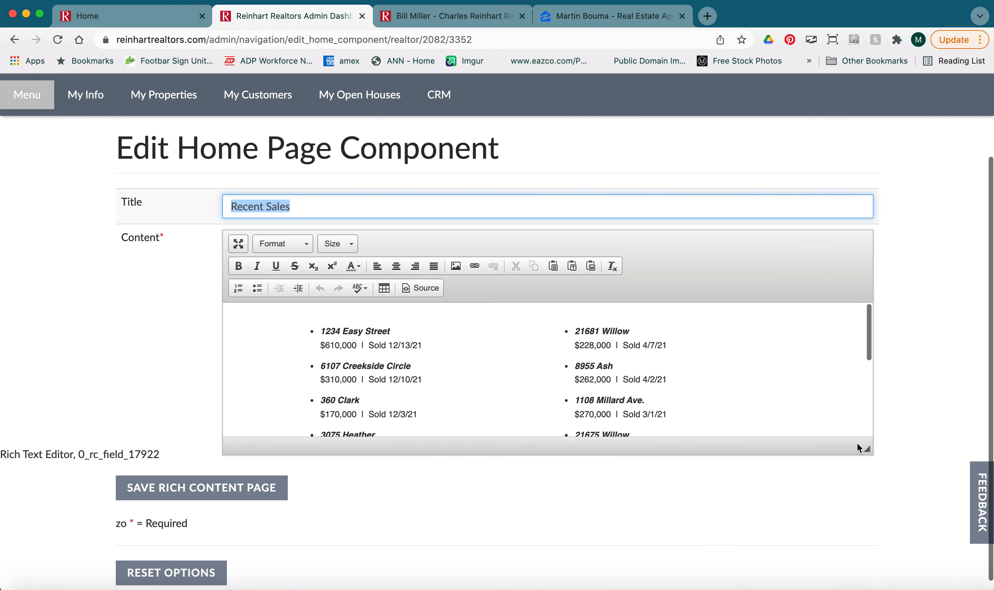
drag(868, 451, 888, 569)
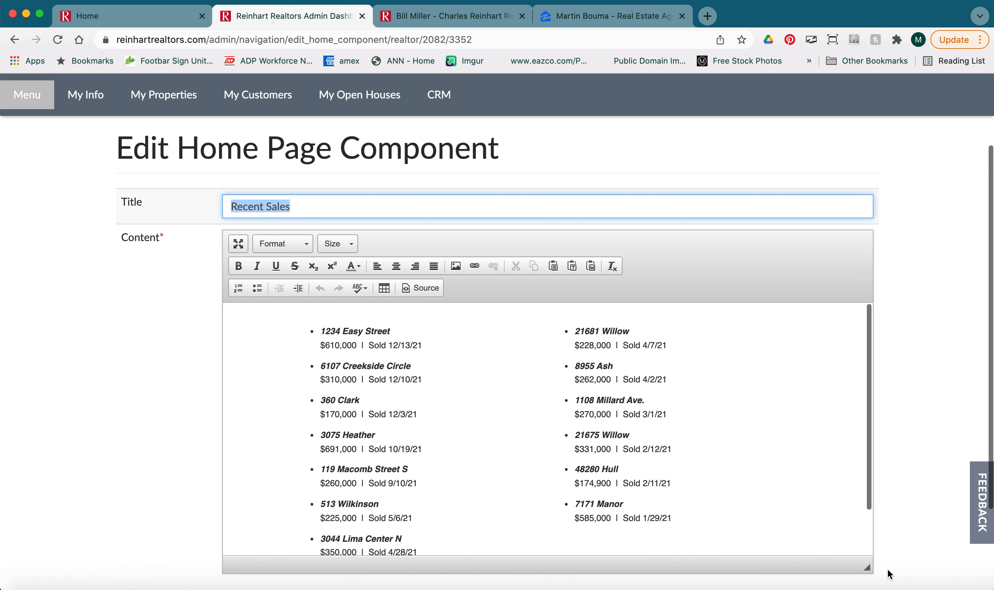
scroll(897, 524, down, 3)
drag(869, 484, 868, 543)
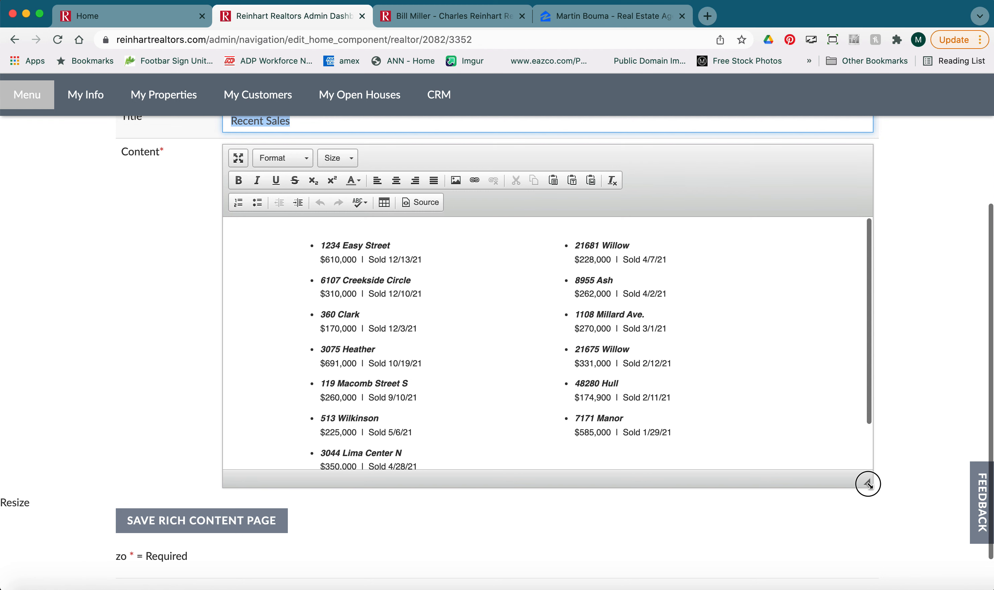
scroll(746, 412, up, 1)
scroll(695, 372, down, 1)
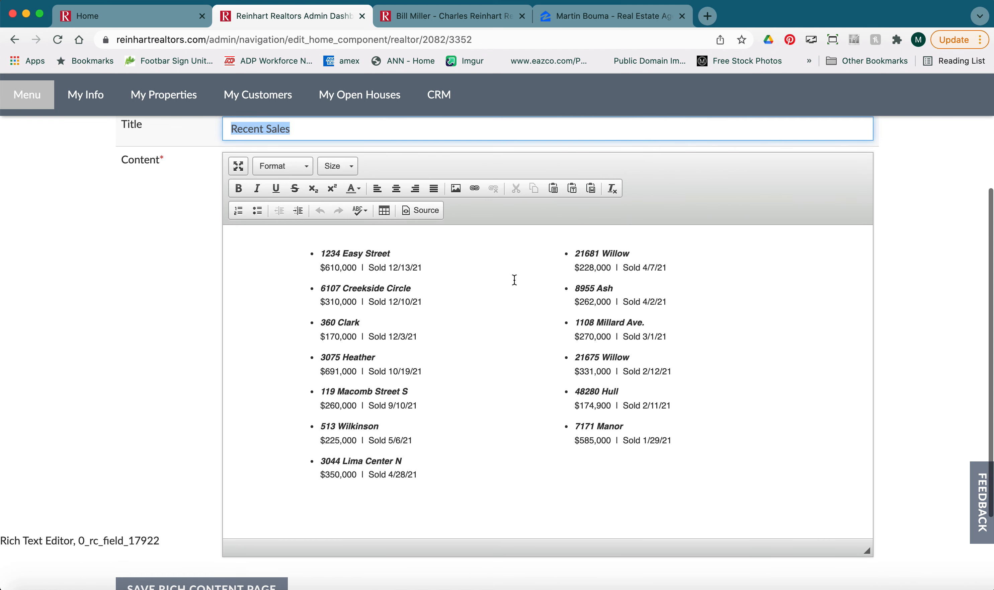
Rename the first listing from 1234 Easy Street to 1234 Jackson Street.
click(349, 255)
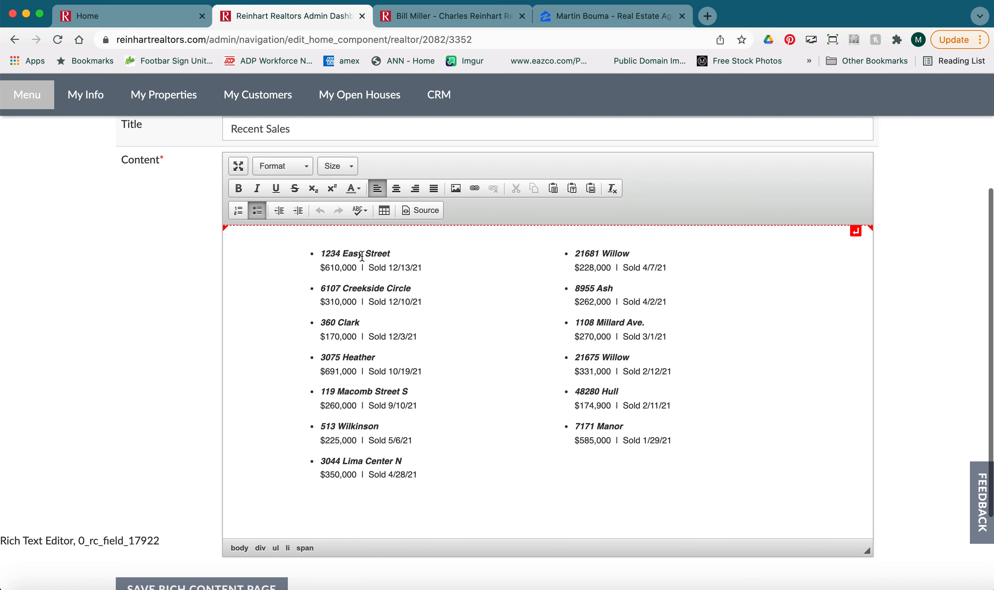
mouse_move(360, 255)
mouse_down()
mouse_move(333, 255)
mouse_move(341, 255)
mouse_up()
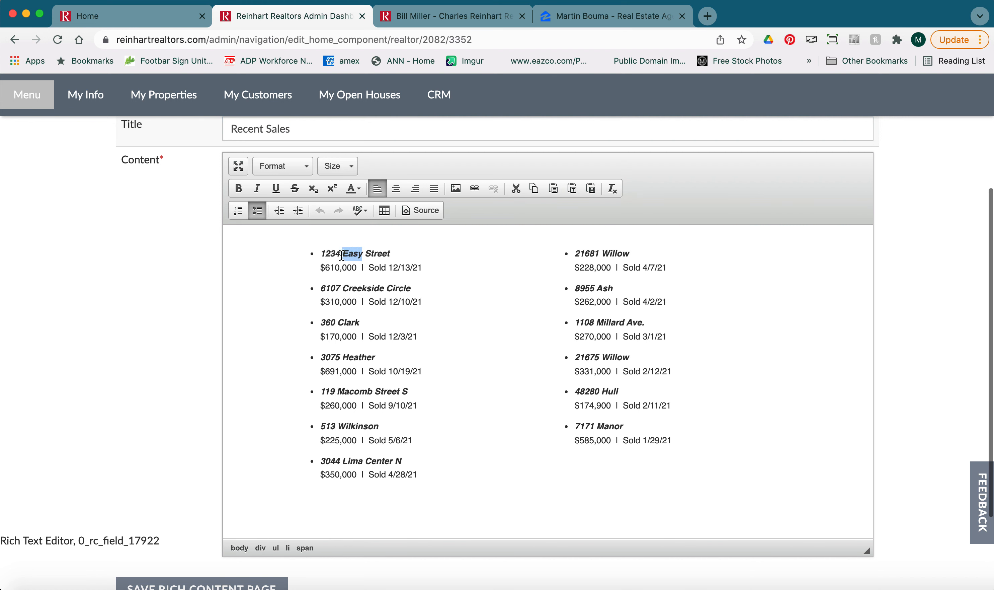
text(Jackson)
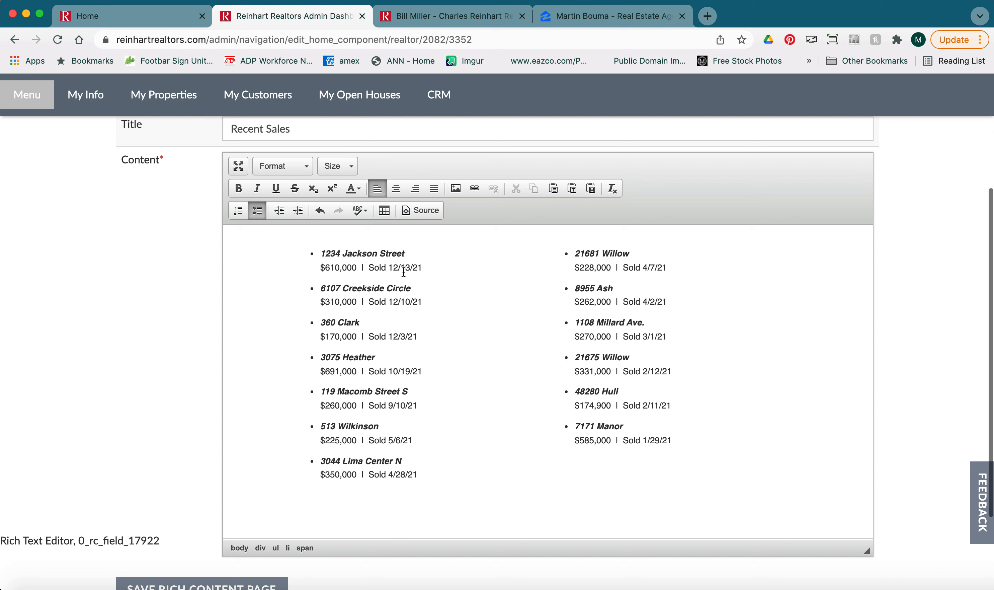
Copy the 1234 Jackson Street entry and paste a duplicate as a new bullet at the top of the list.
click(330, 268)
drag(424, 268, 322, 256)
key(super+c)
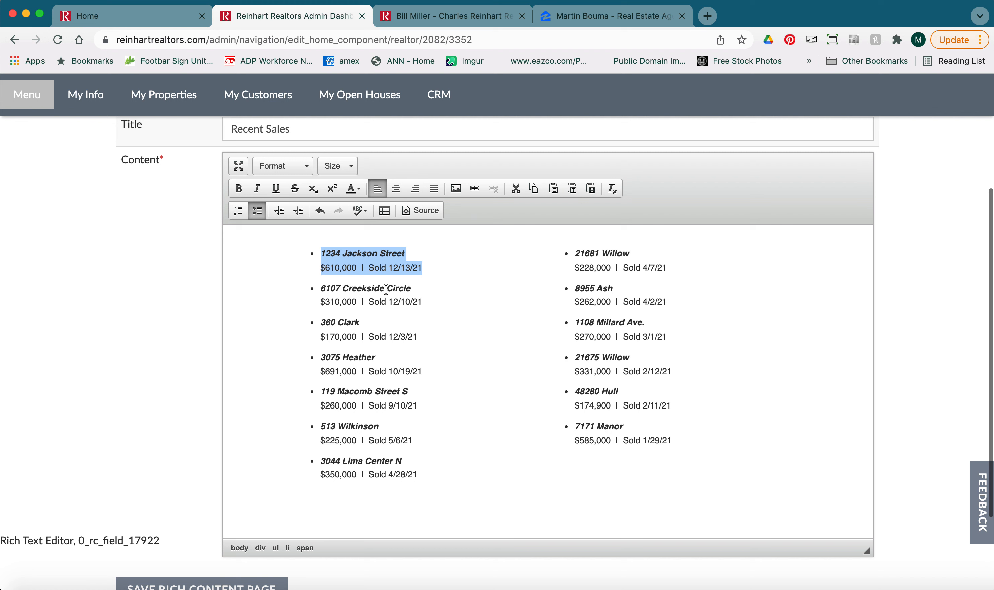
click(321, 255)
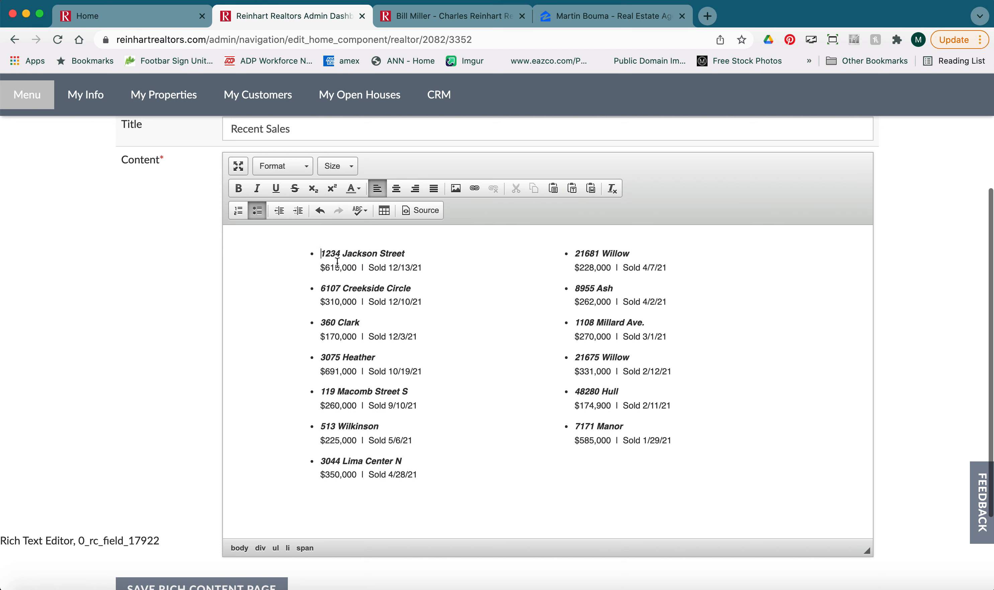
key(Return)
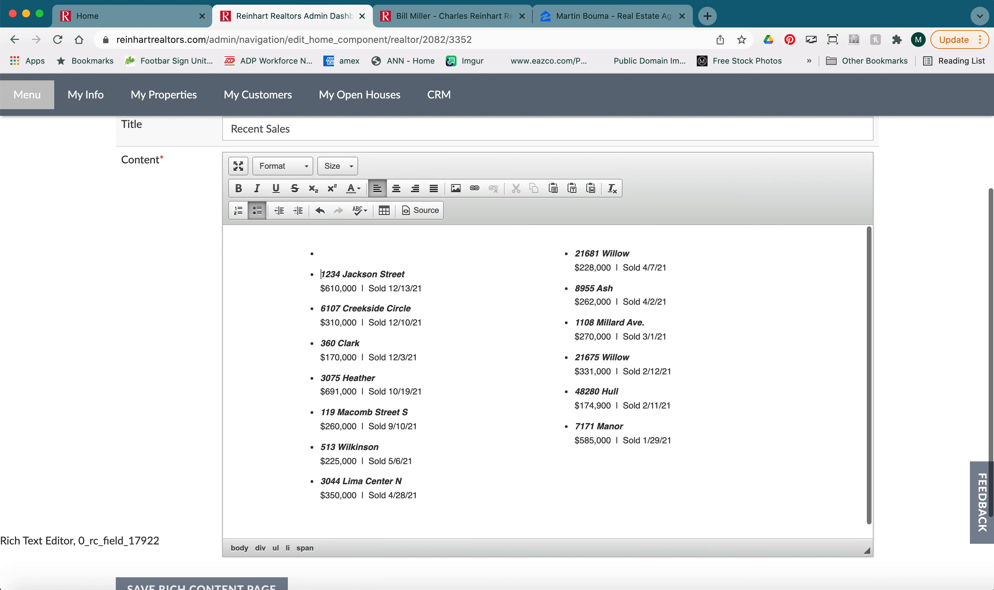
key(super+v)
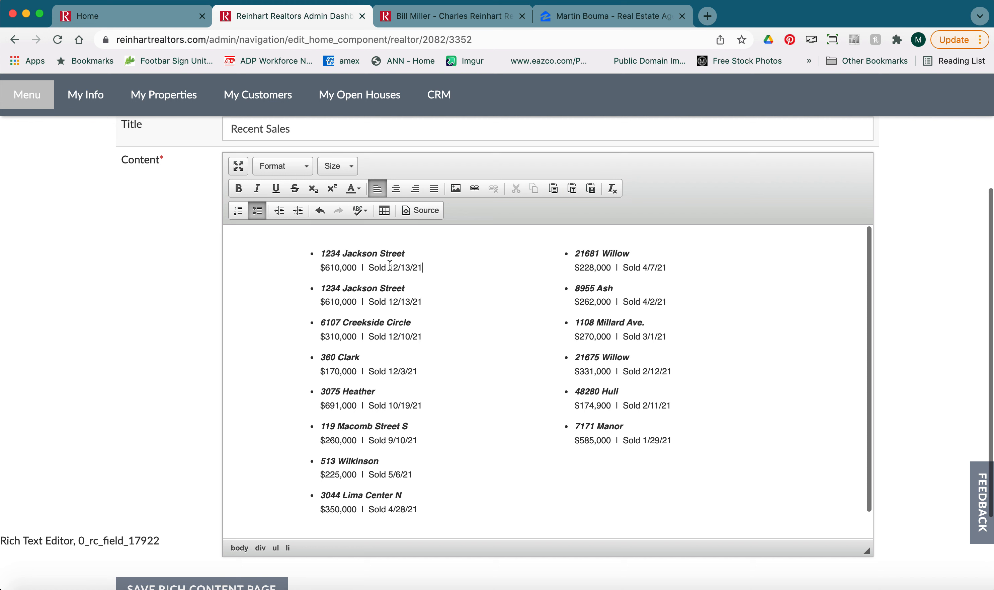
Change the top entry to 345 Easy Street, $510,000, Sold 1/4/22.
drag(377, 255, 323, 257)
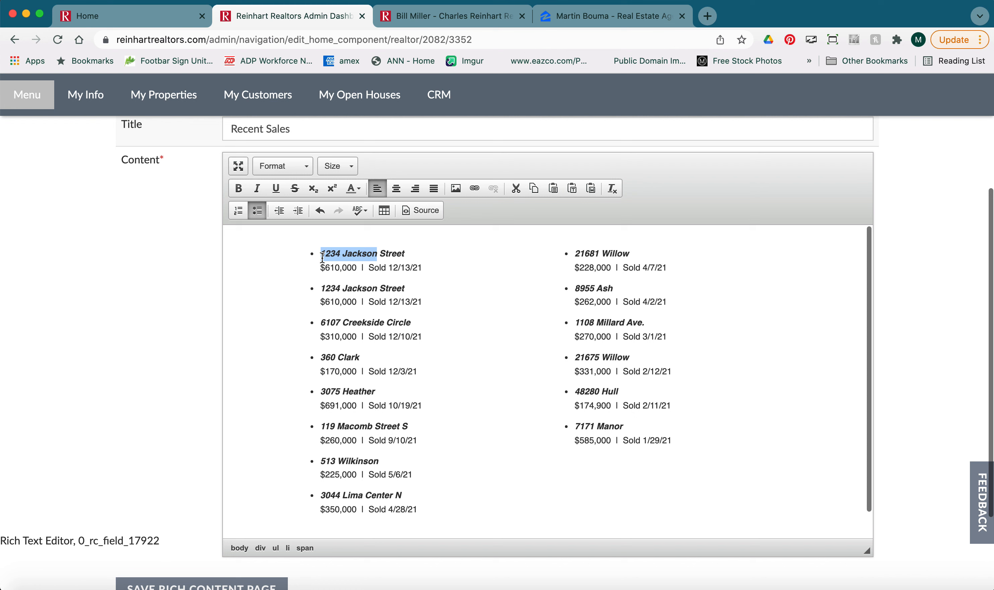
text(345)
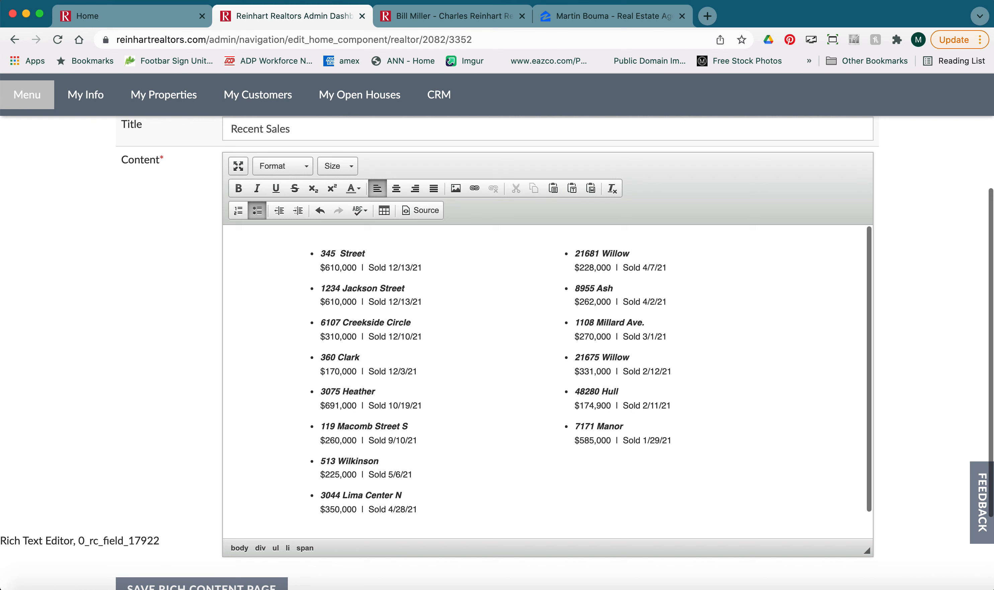
text( Easy St)
key(BackSpace)
text(y)
drag(332, 268, 327, 269)
text(5)
click(397, 268)
key(BackSpace)
key(BackSpace)
key(BackSpace)
text(4)
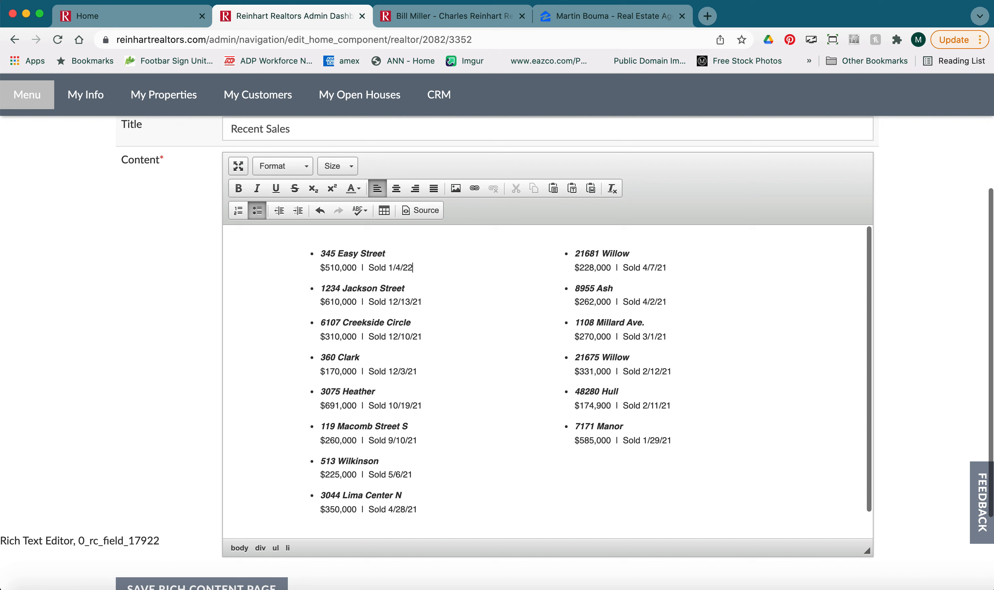
drag(407, 268, 395, 269)
click(396, 426)
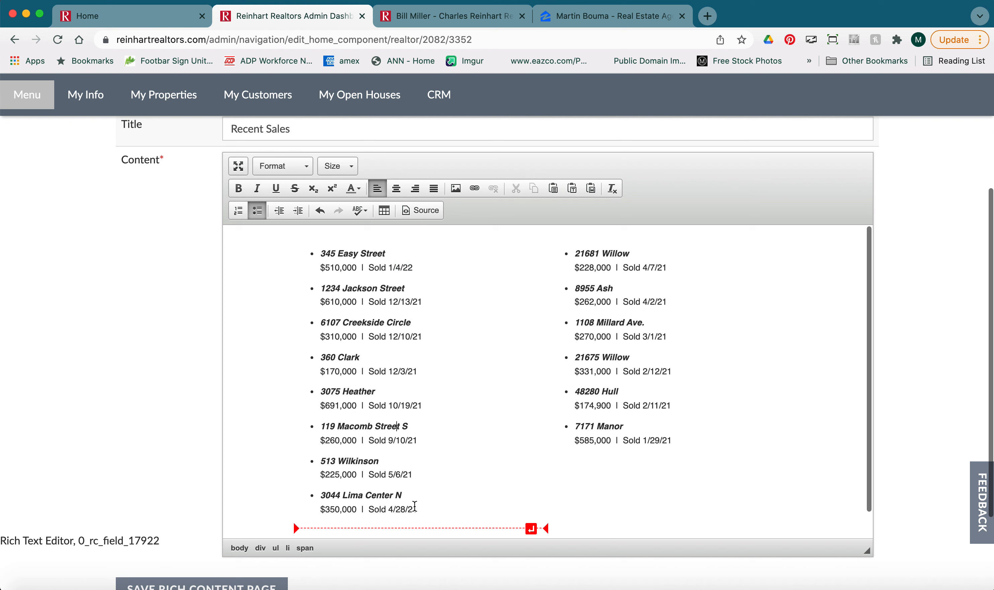
drag(419, 509, 322, 500)
key(super+c)
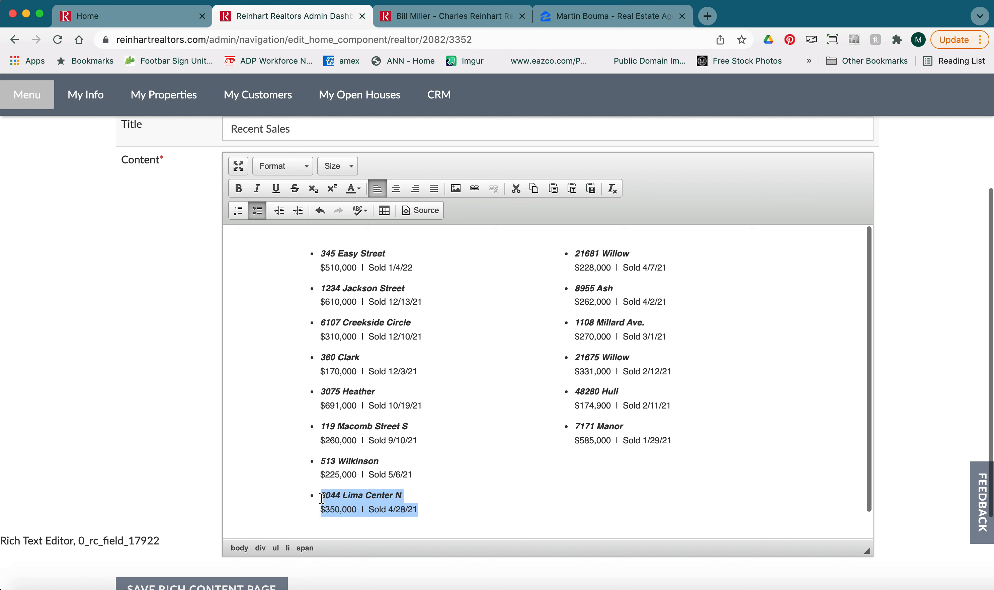
key(BackSpace)
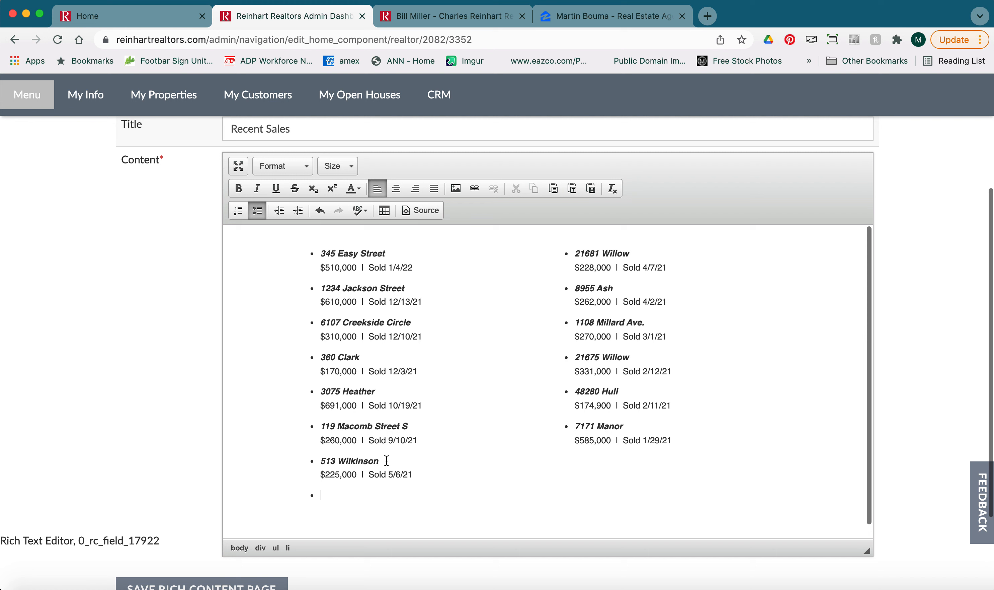
click(575, 255)
key(Return)
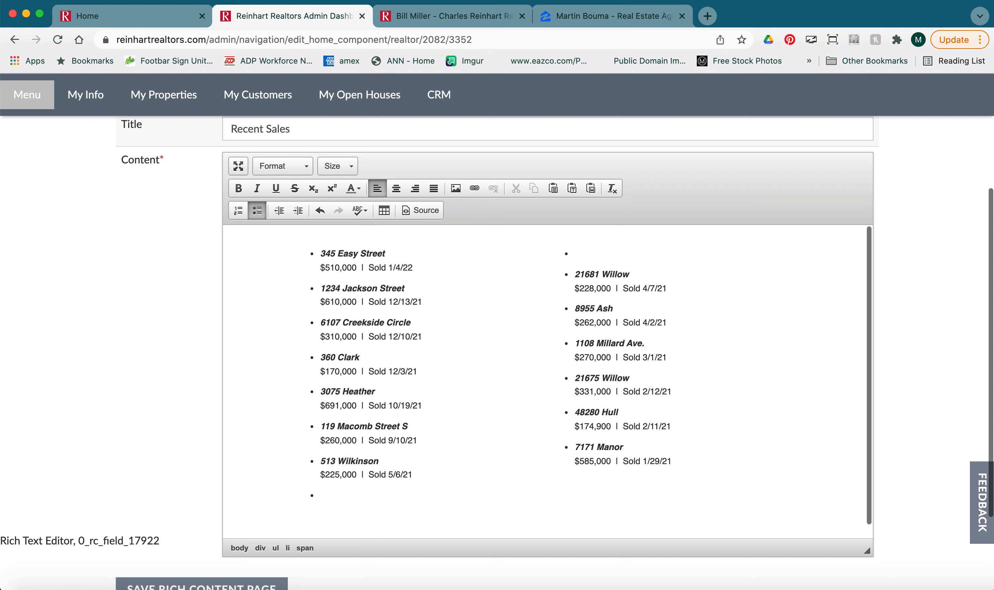
key(super+v)
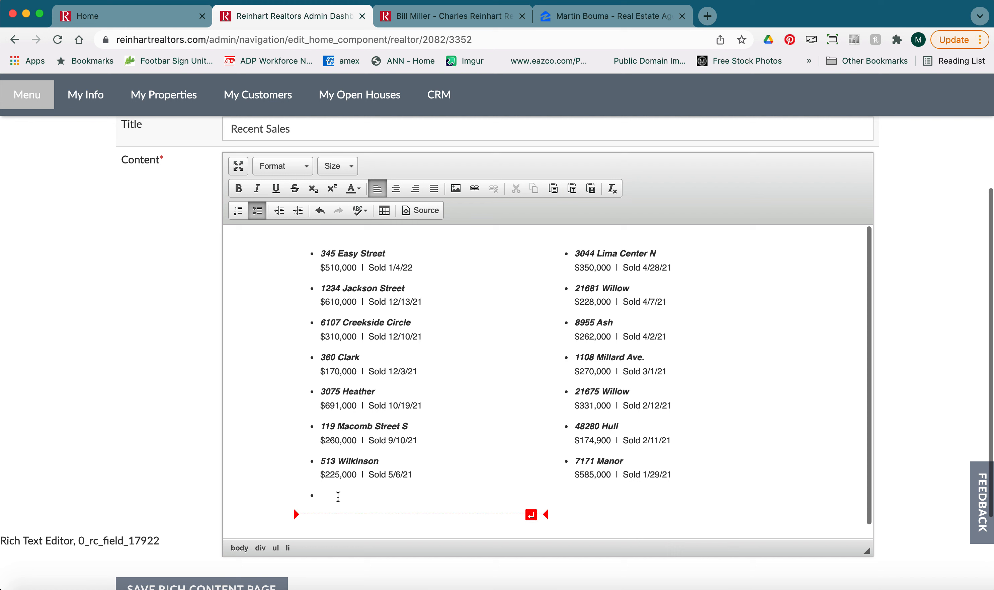
key(BackSpace)
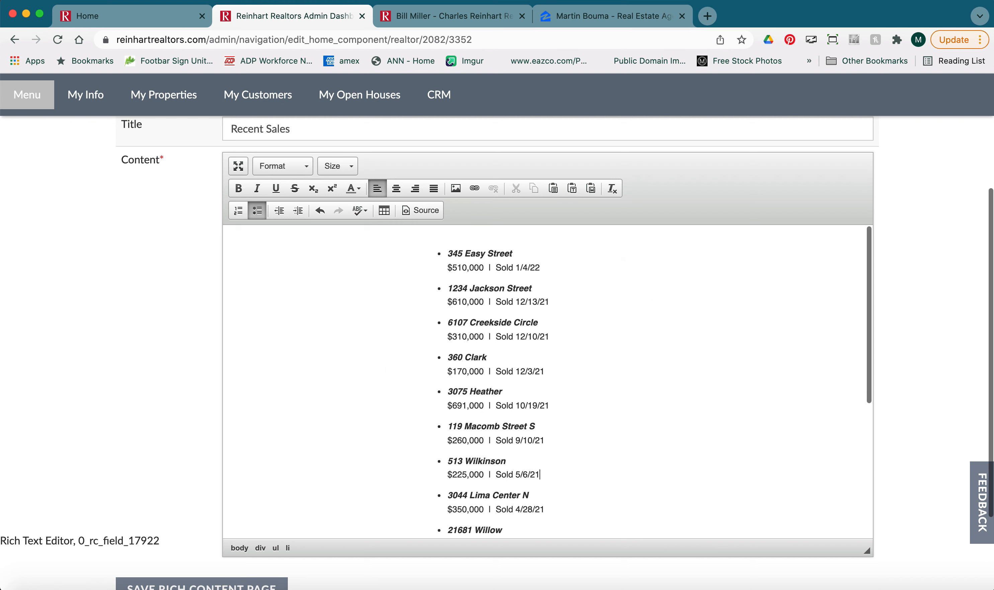
scroll(489, 404, down, 5)
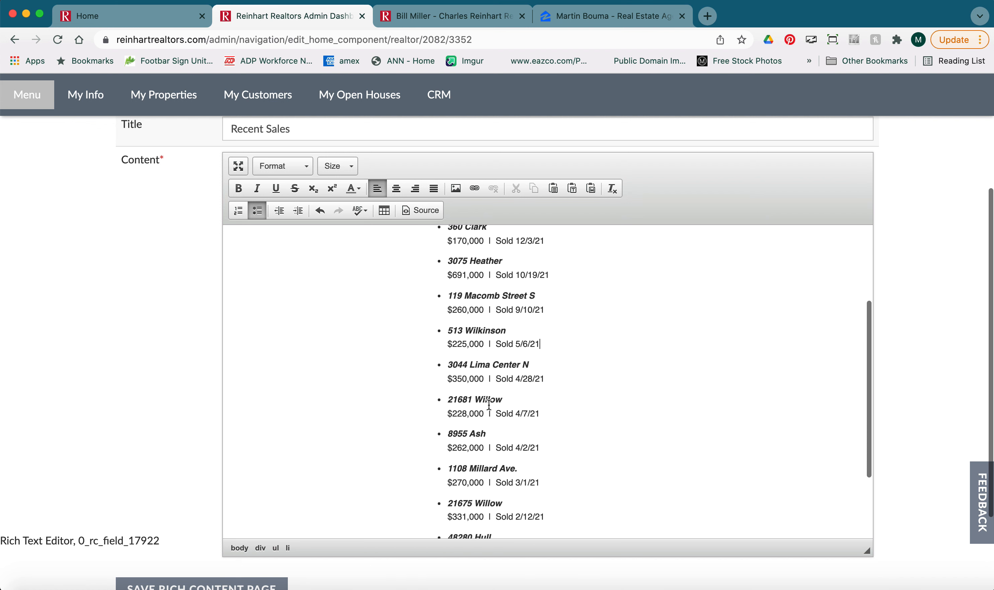
scroll(489, 404, up, 3)
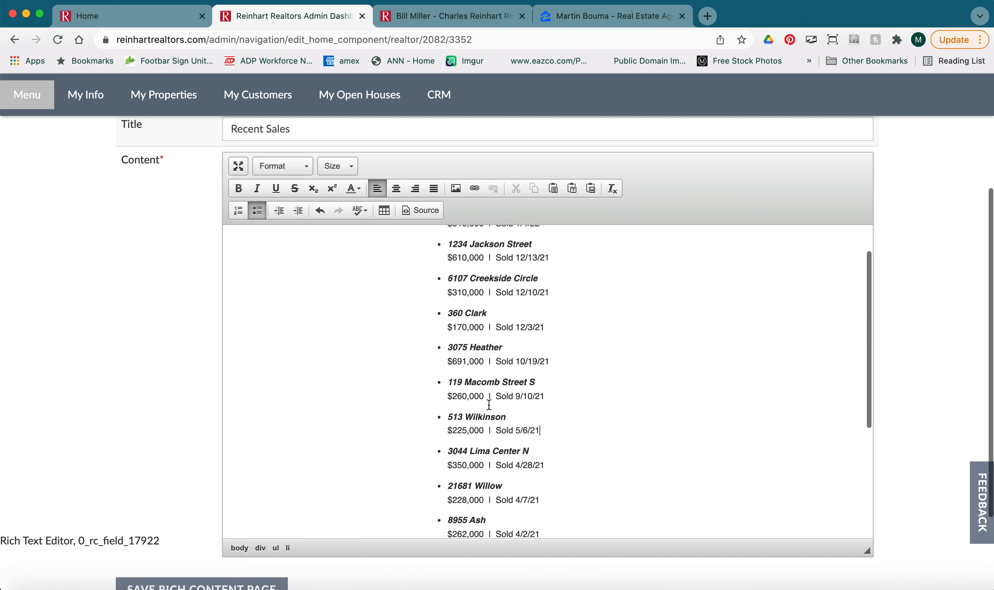
key(super+z)
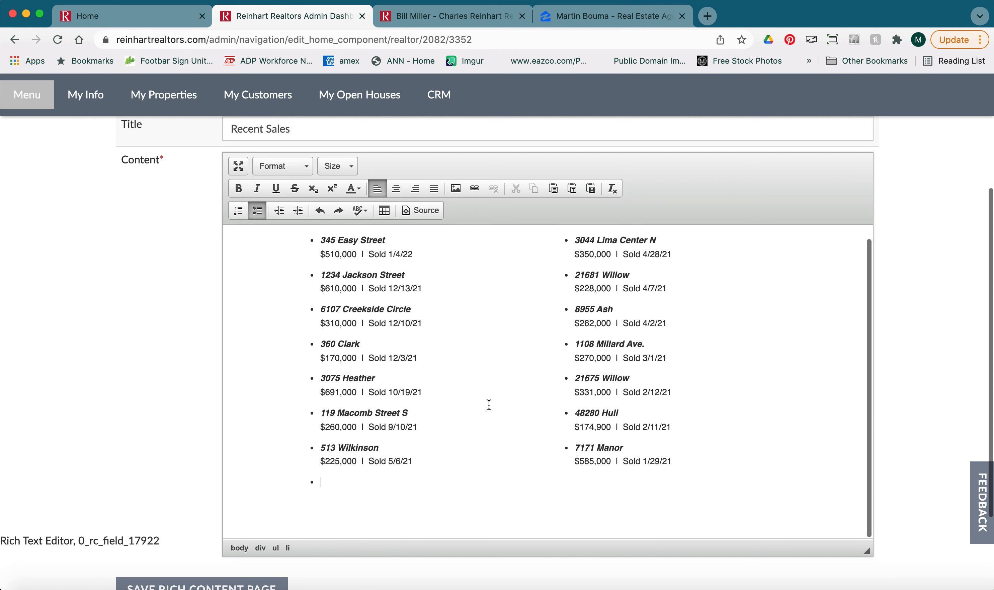
Inspect the Recent Sales list's HTML by toggling between source view and the visual editor.
scroll(454, 261, up, 1)
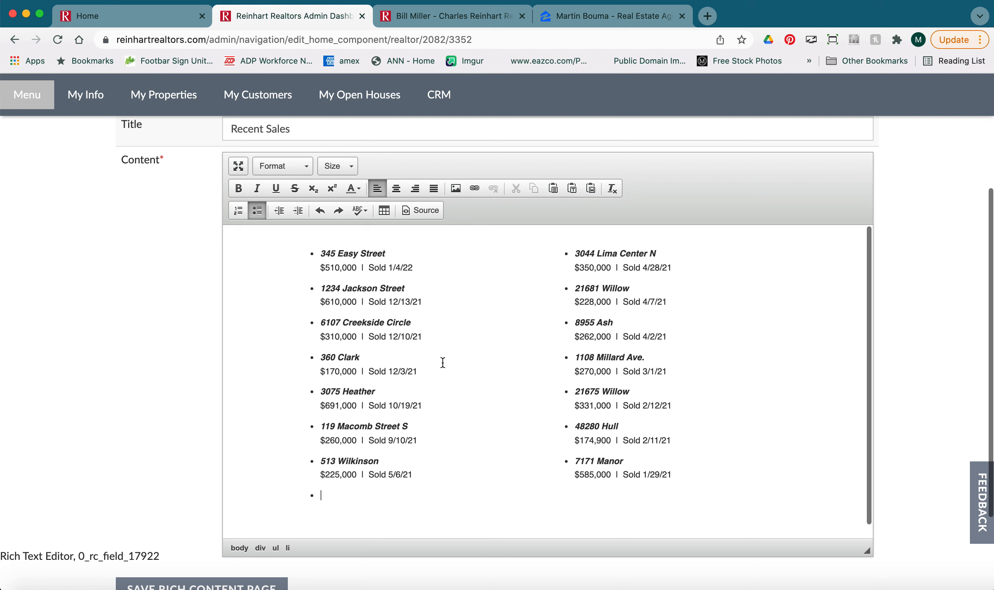
click(415, 210)
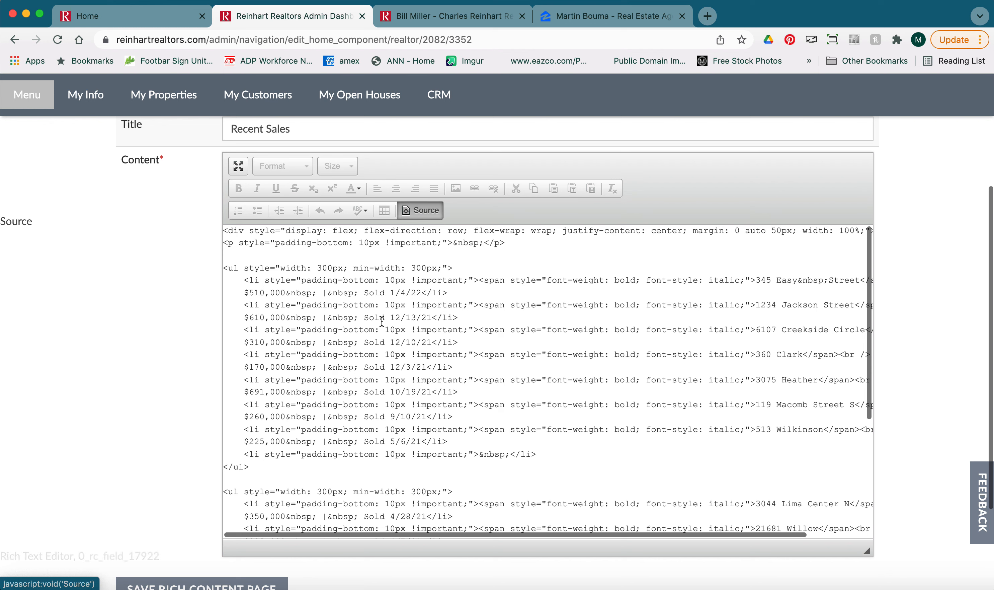
scroll(387, 278, up, 3)
scroll(387, 279, down, 5)
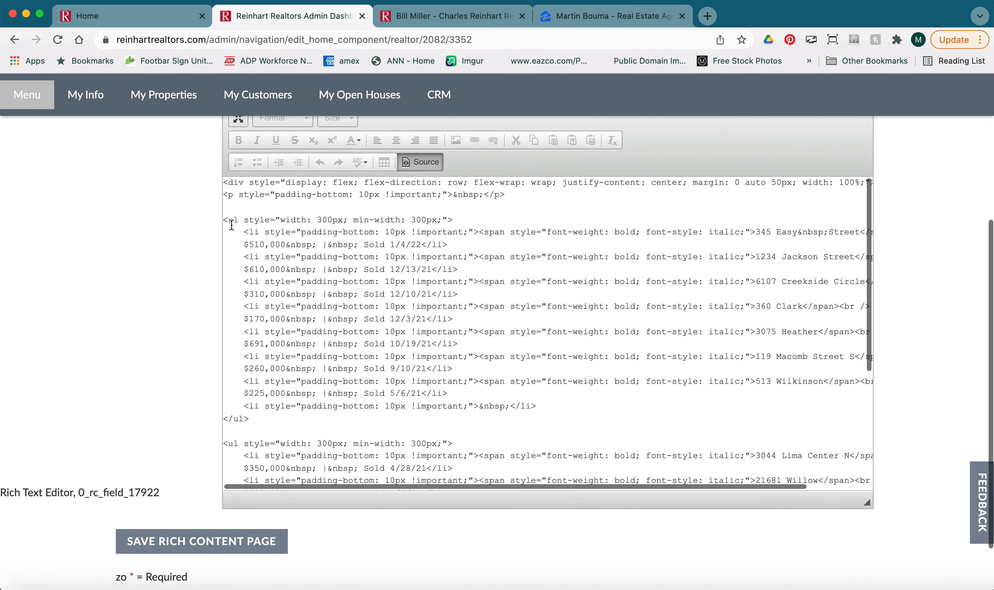
drag(224, 220, 265, 220)
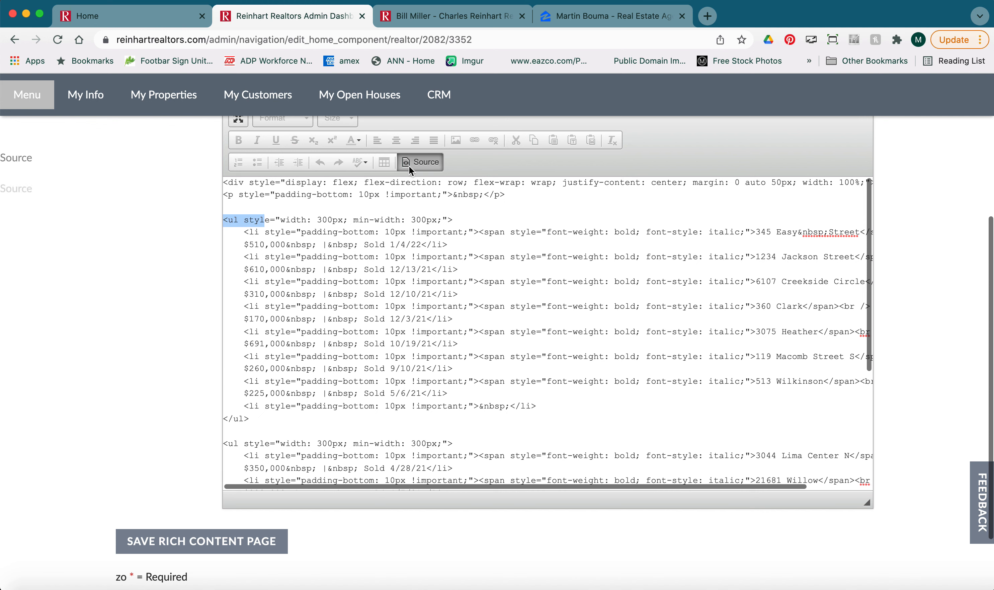
click(434, 166)
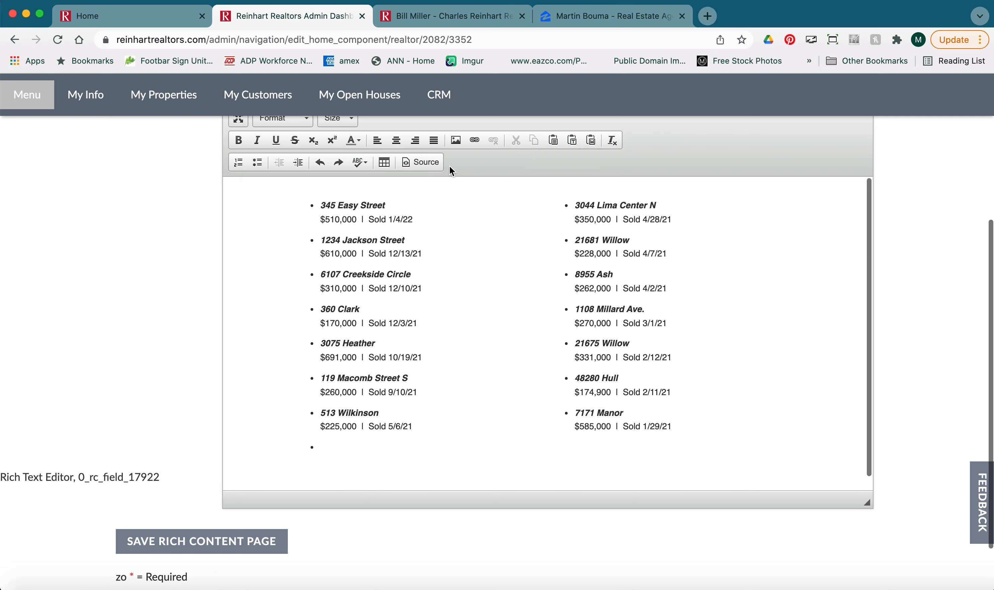
click(420, 162)
scroll(262, 403, down, 5)
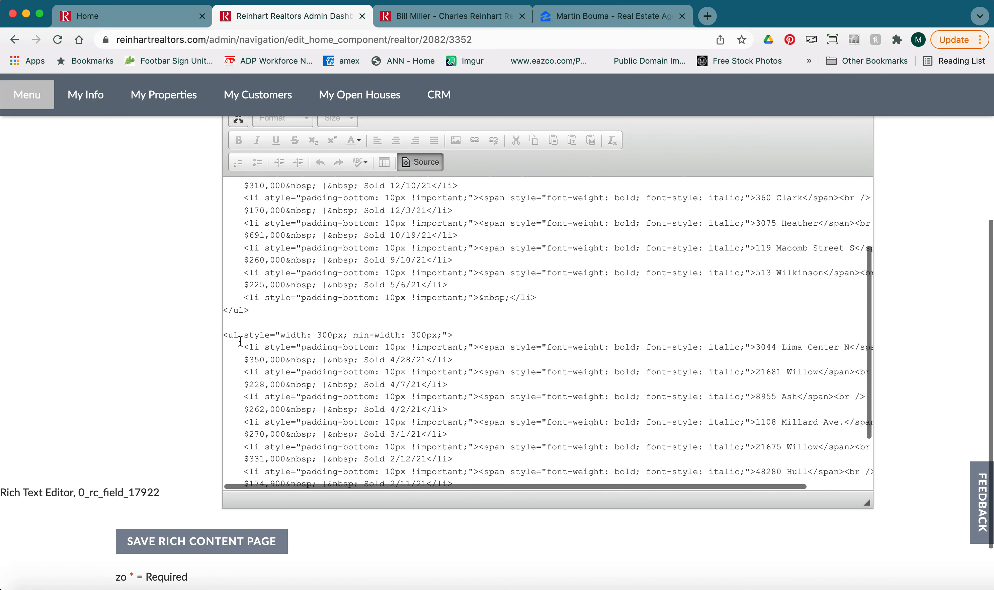
scroll(369, 319, up, 2)
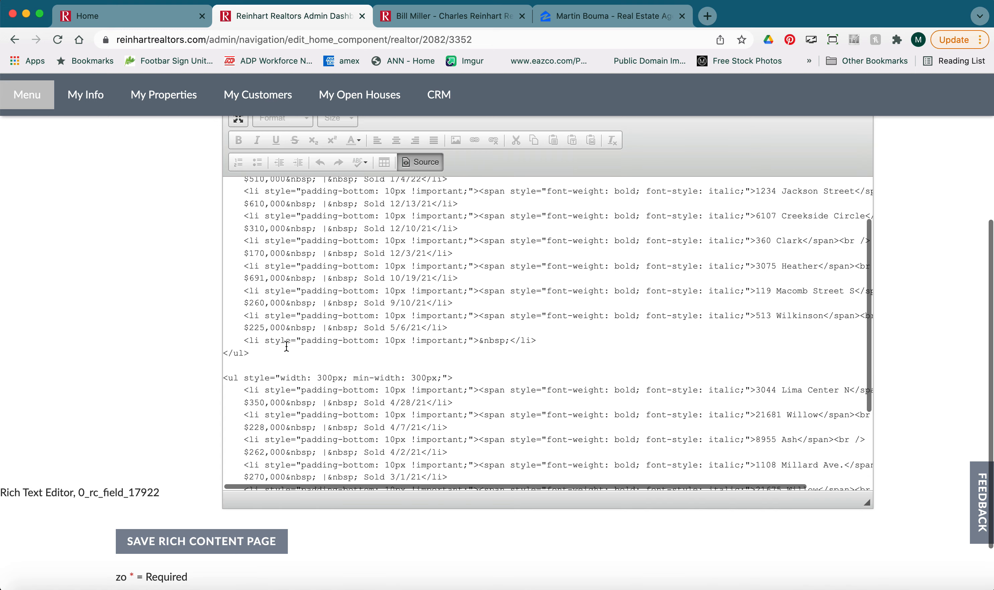
double_click(254, 340)
click(419, 163)
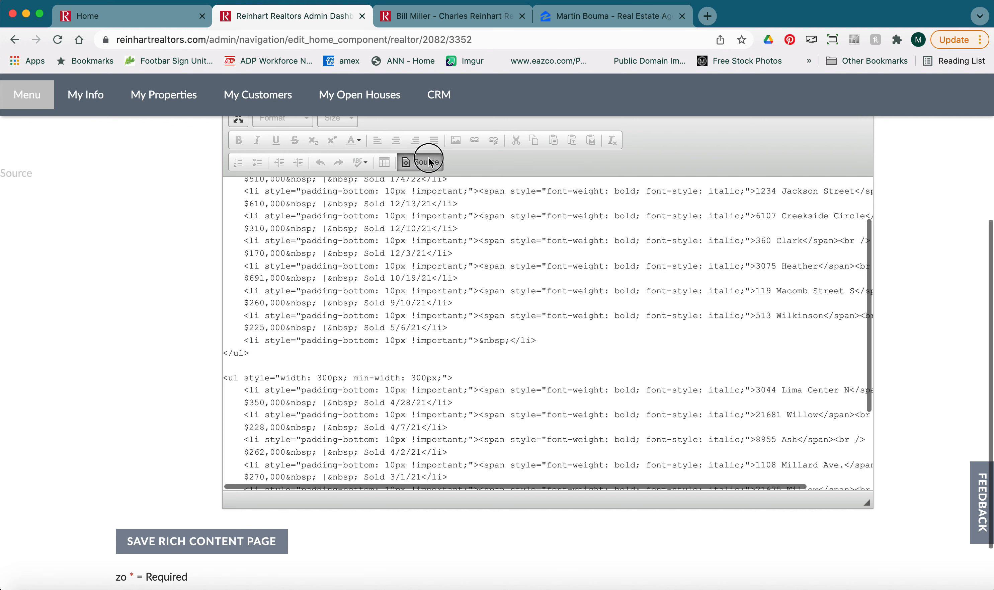
click(419, 162)
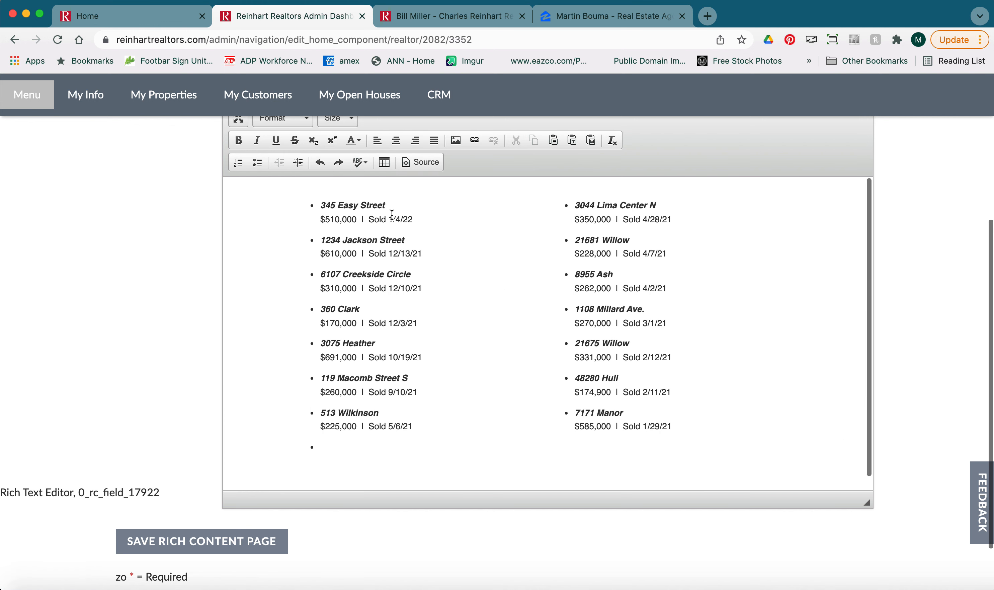
drag(321, 206, 412, 215)
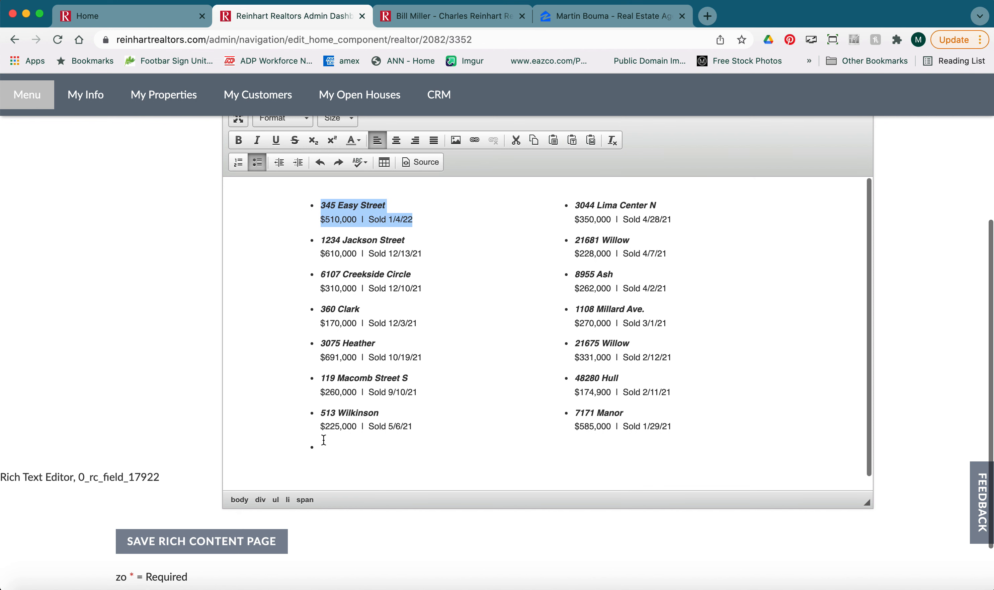
click(432, 167)
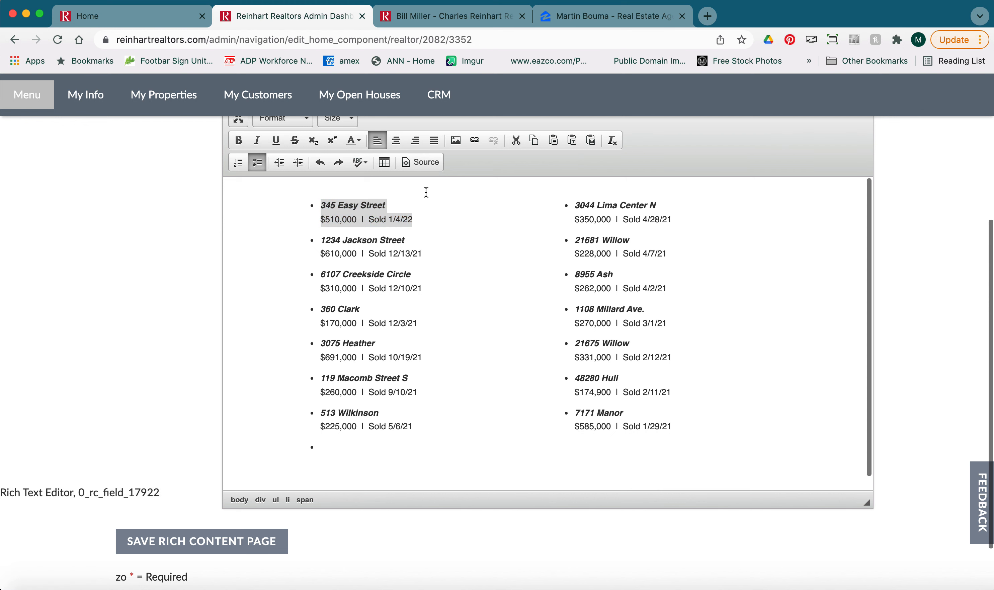
click(420, 162)
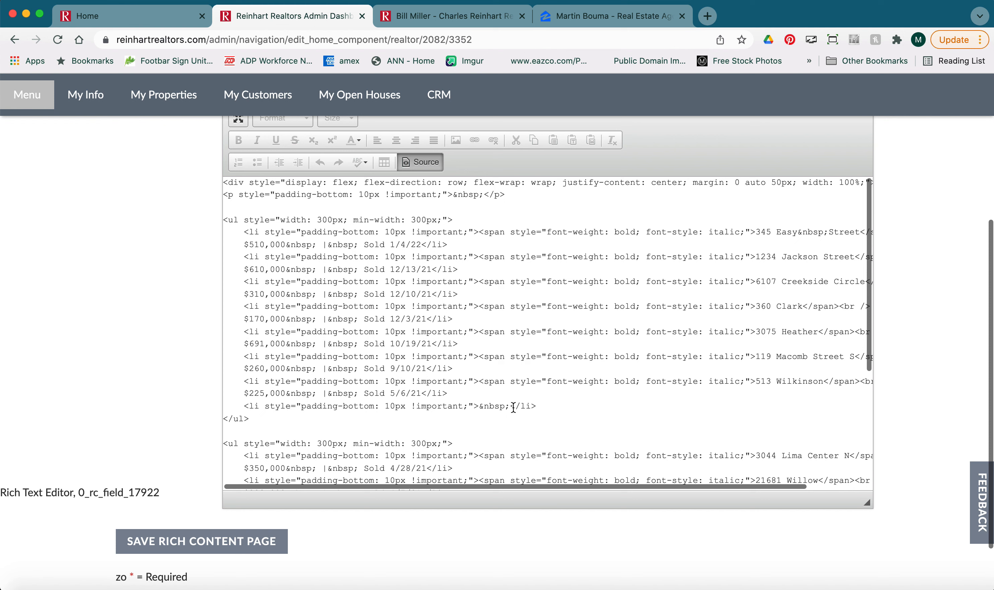
Delete the empty list item below 513 Wilkinson in the HTML source and return to the visual editor.
drag(511, 406, 479, 405)
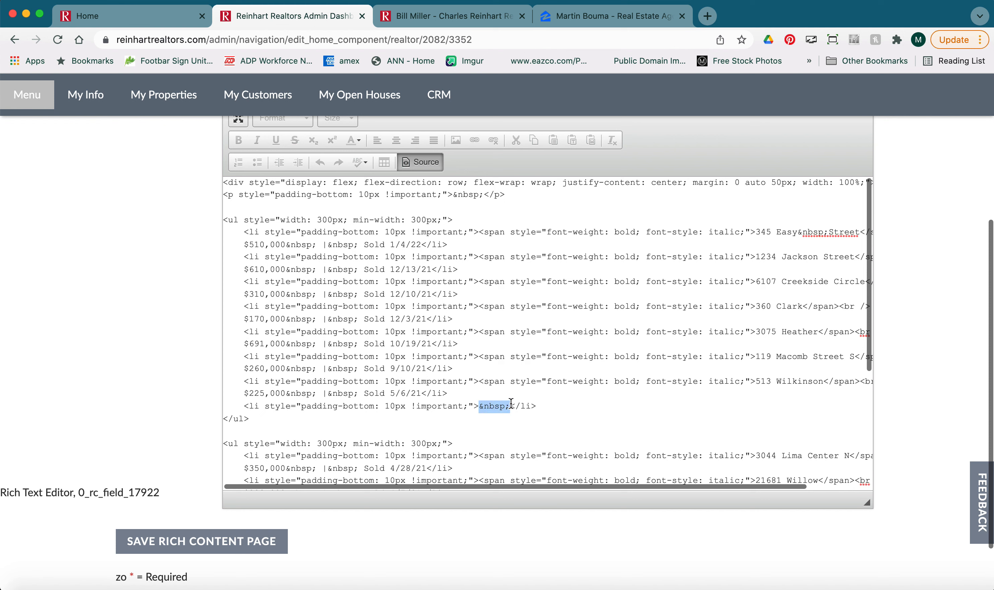
scroll(692, 375, right, 3)
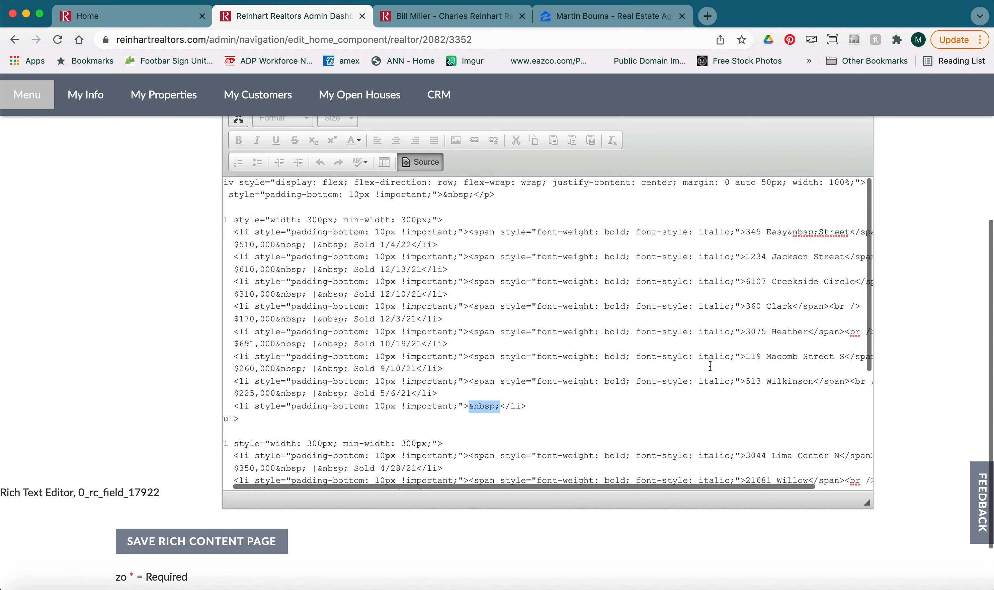
scroll(367, 396, left, 3)
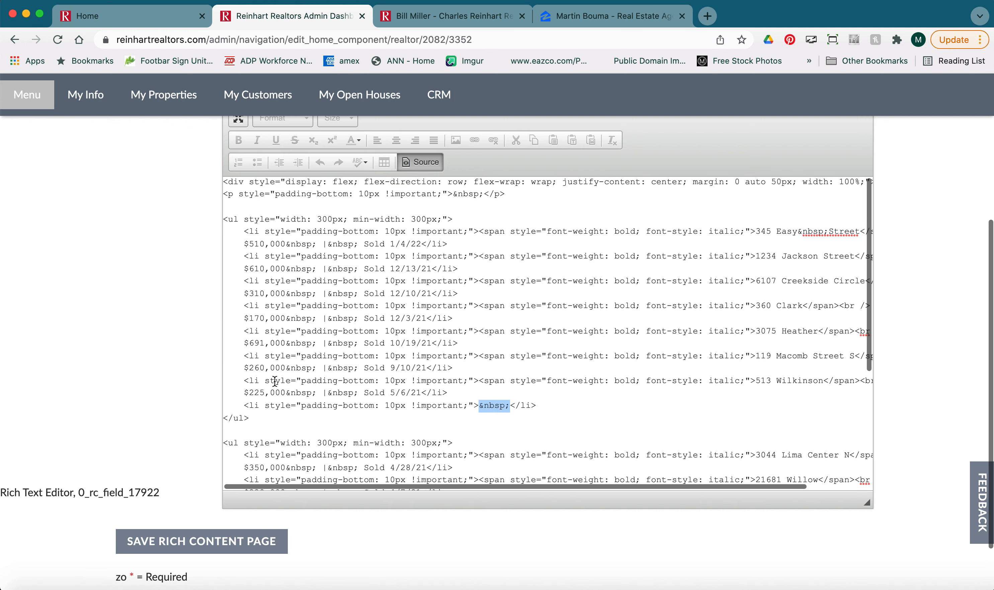
drag(259, 381, 249, 383)
scroll(535, 360, right, 7)
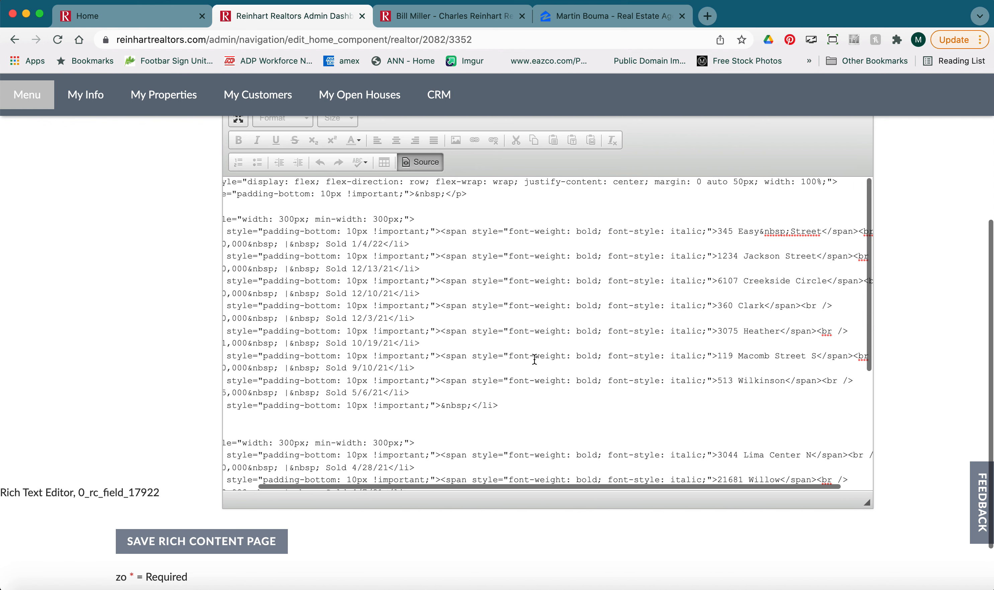
click(694, 383)
drag(694, 383, 743, 400)
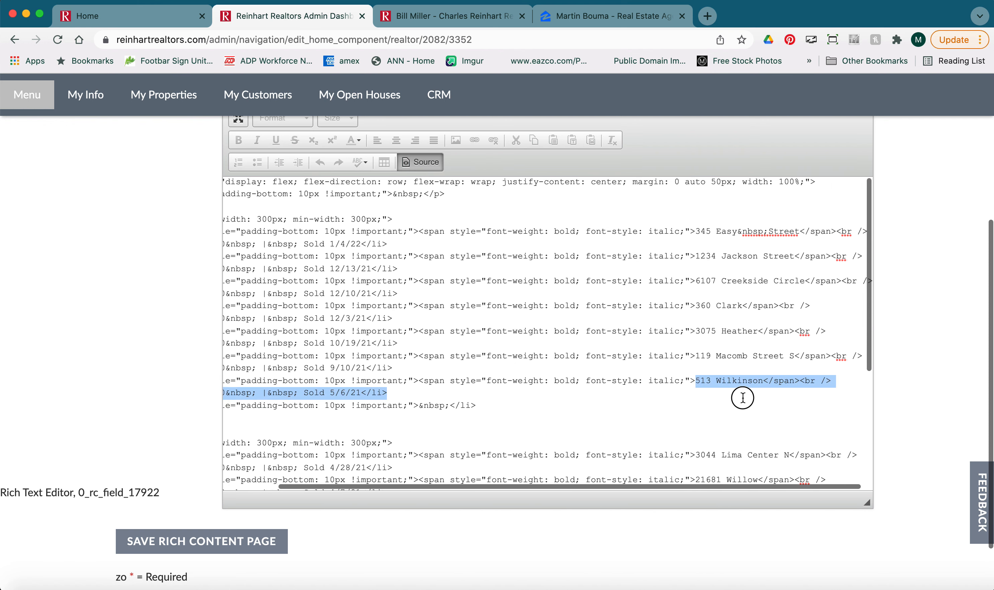
scroll(712, 398, left, 6)
scroll(393, 414, left, 1)
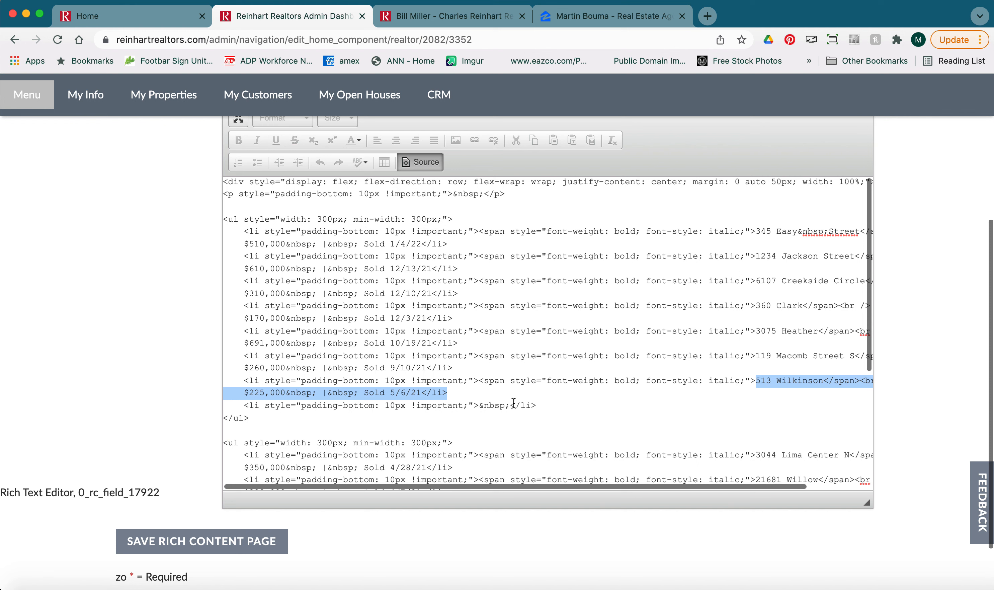
drag(538, 405, 245, 405)
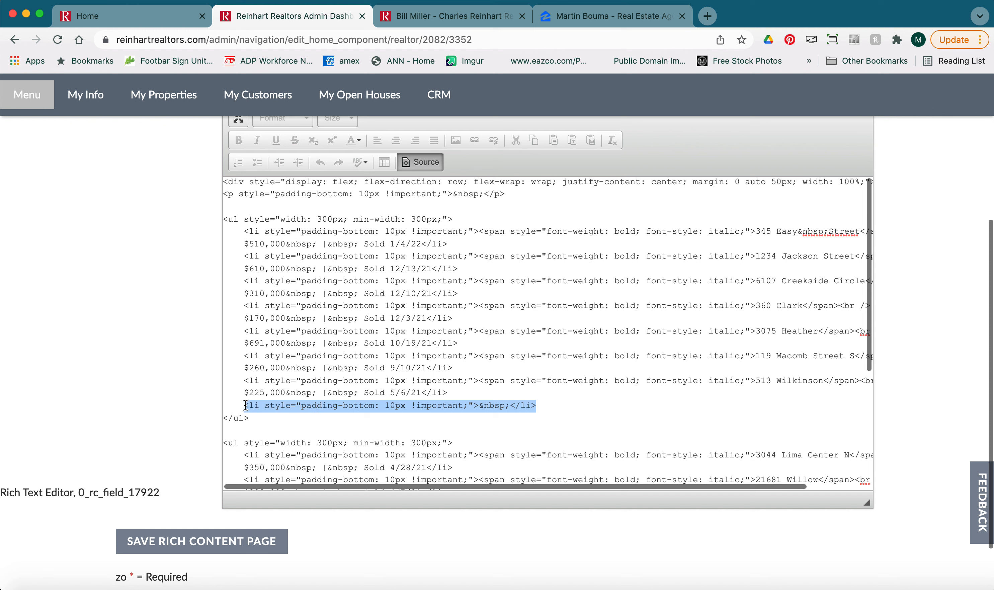
key(BackSpace)
key(BackSpace)
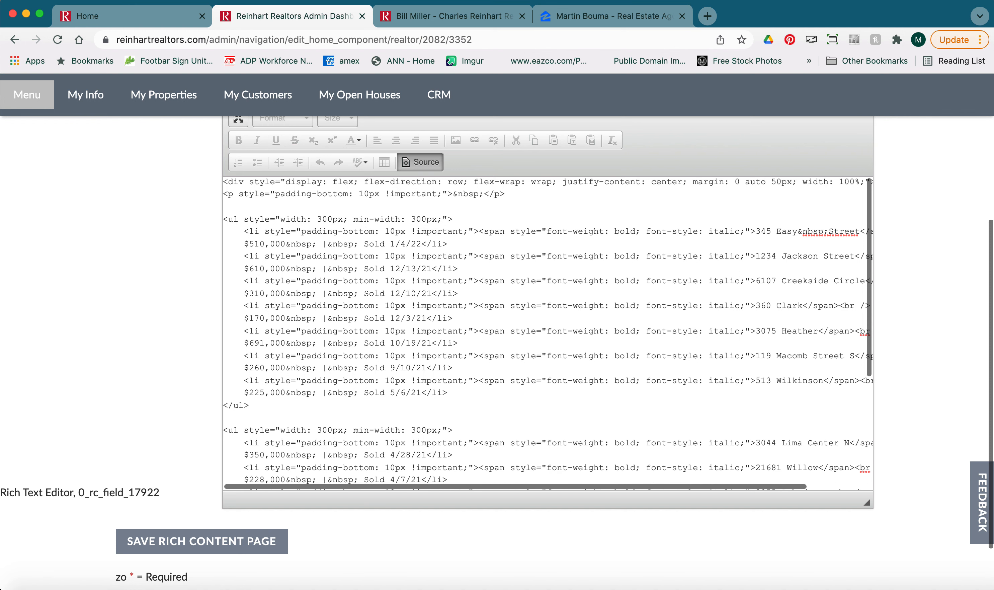
click(420, 162)
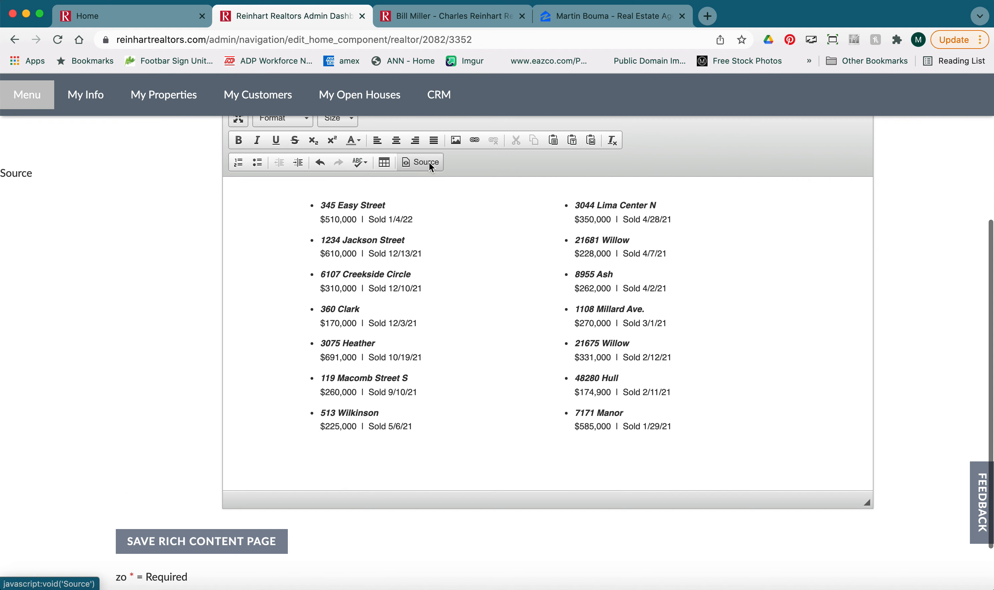
Compare the edited list with the Recent Sales section on the live website tab.
scroll(438, 326, up, 1)
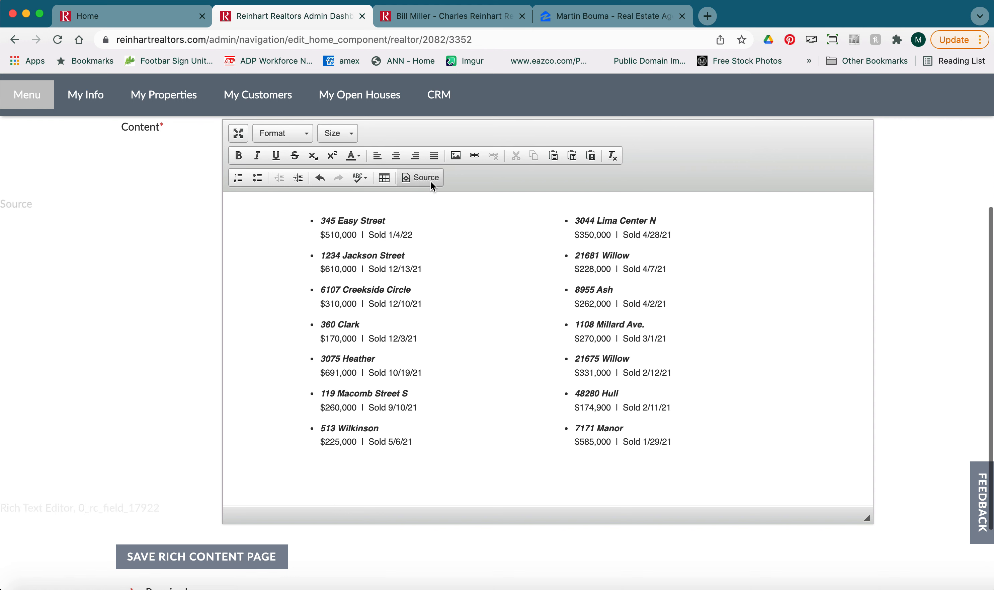
click(420, 176)
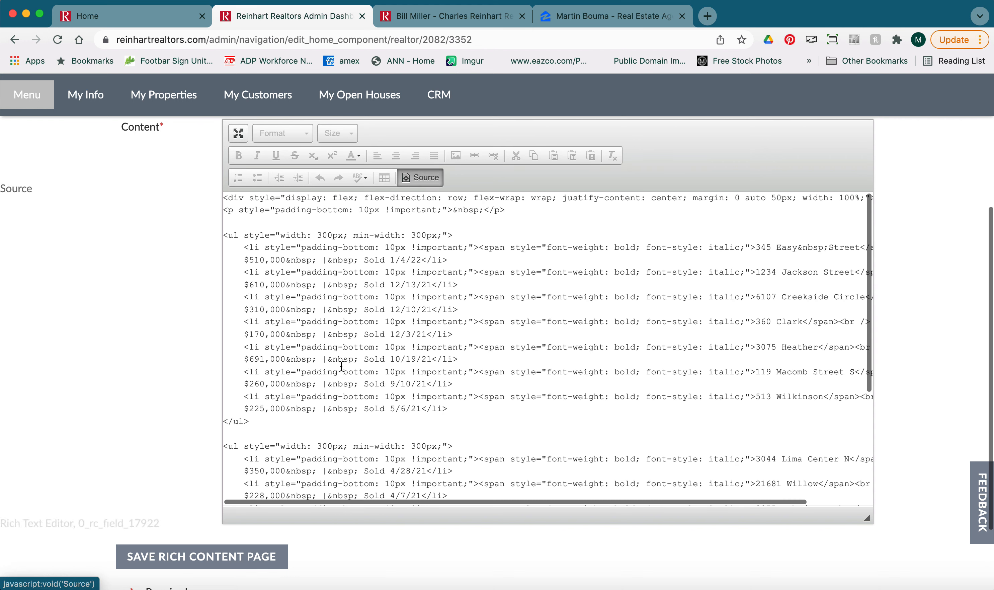
click(420, 177)
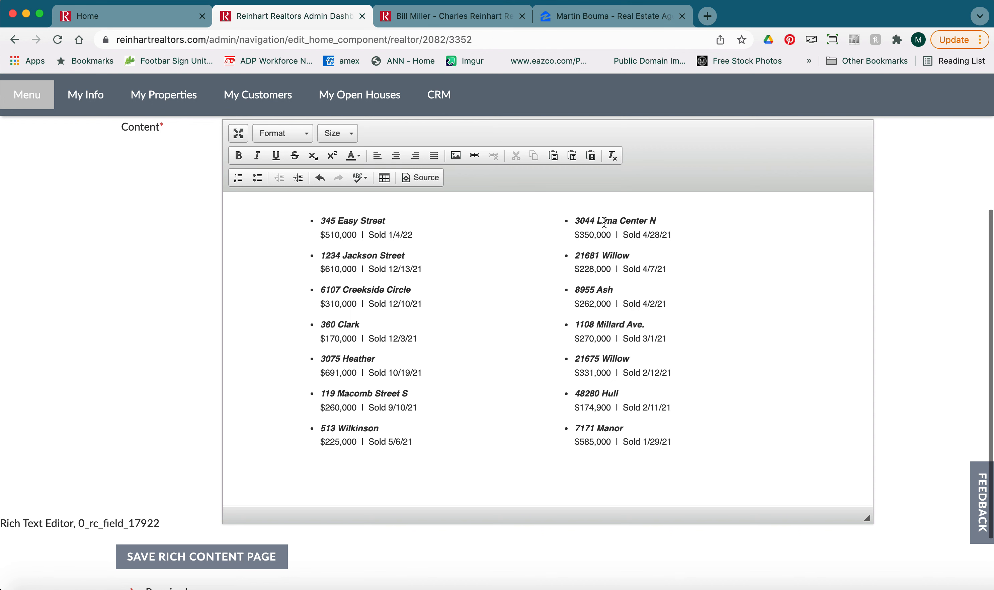
click(428, 16)
scroll(363, 309, down, 2)
scroll(363, 309, down, 1)
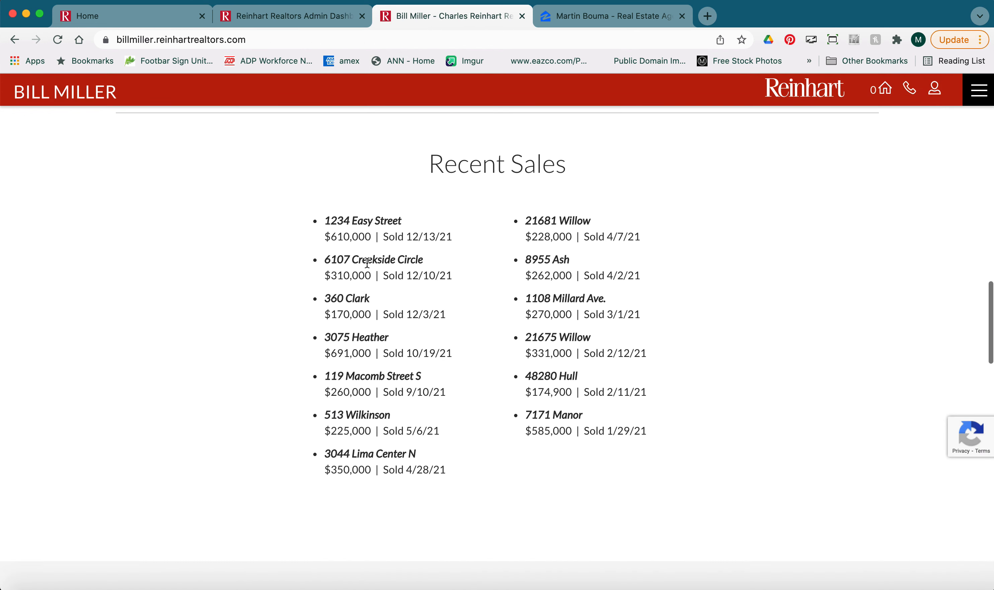
click(327, 16)
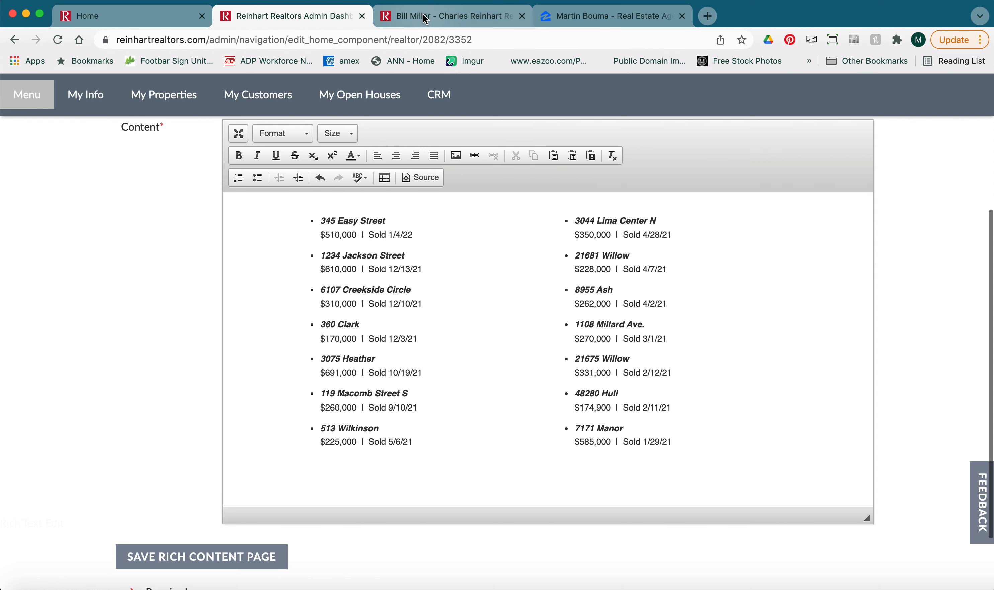
click(444, 16)
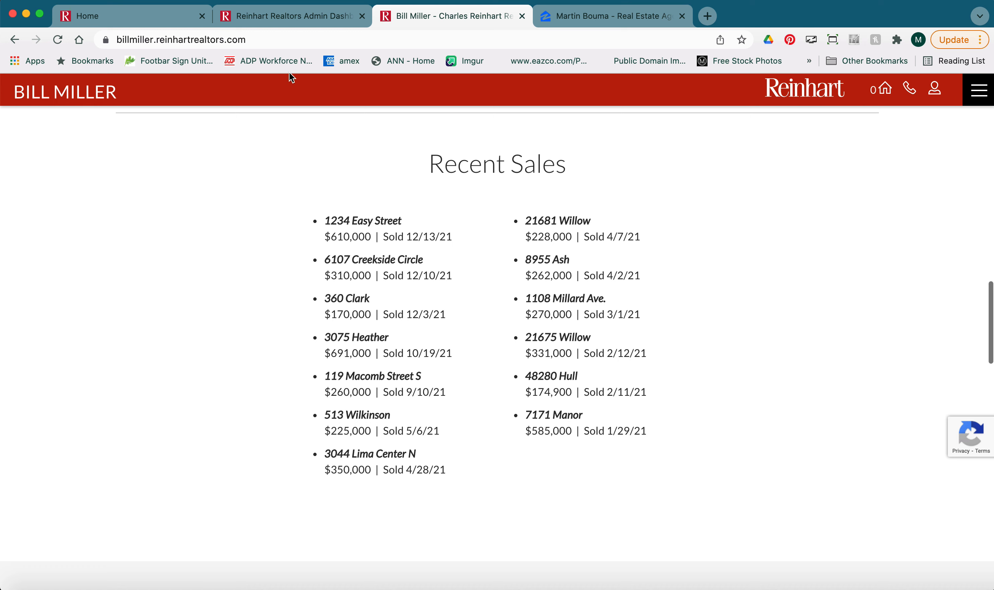
click(286, 18)
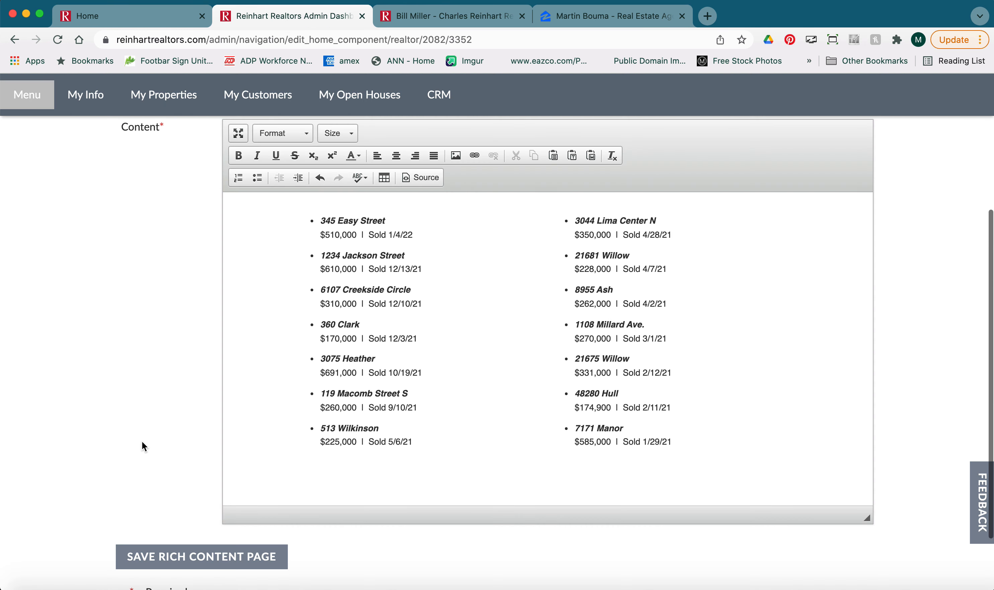
Save the rich content page and reload the live website to check the updated Recent Sales list.
click(163, 554)
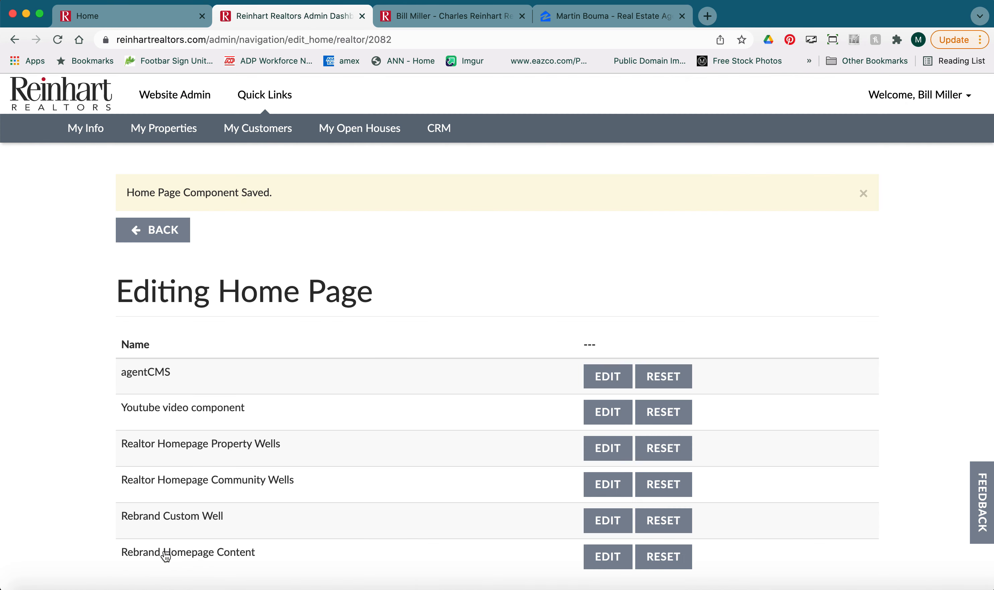
click(428, 16)
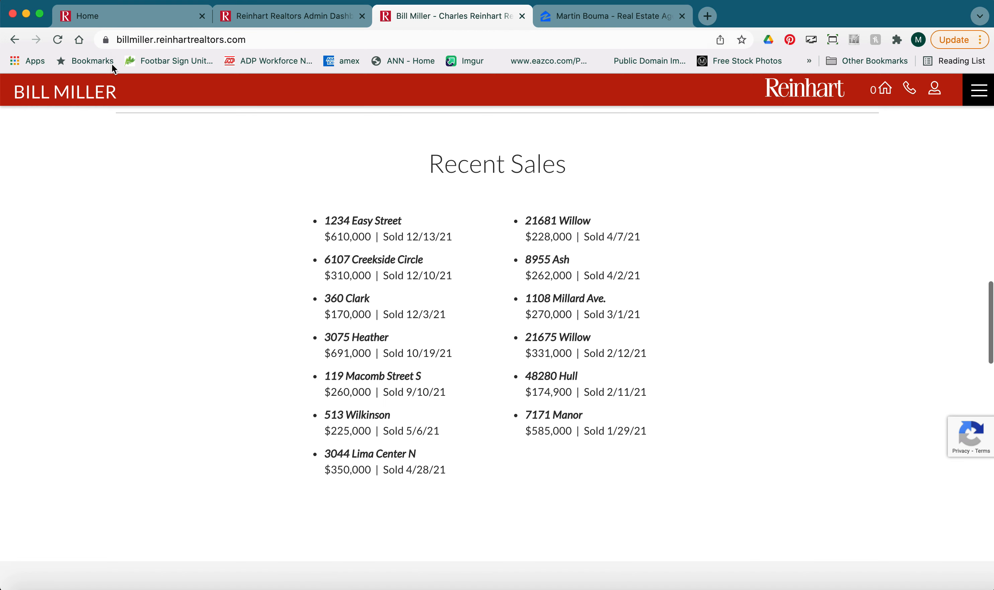
click(57, 40)
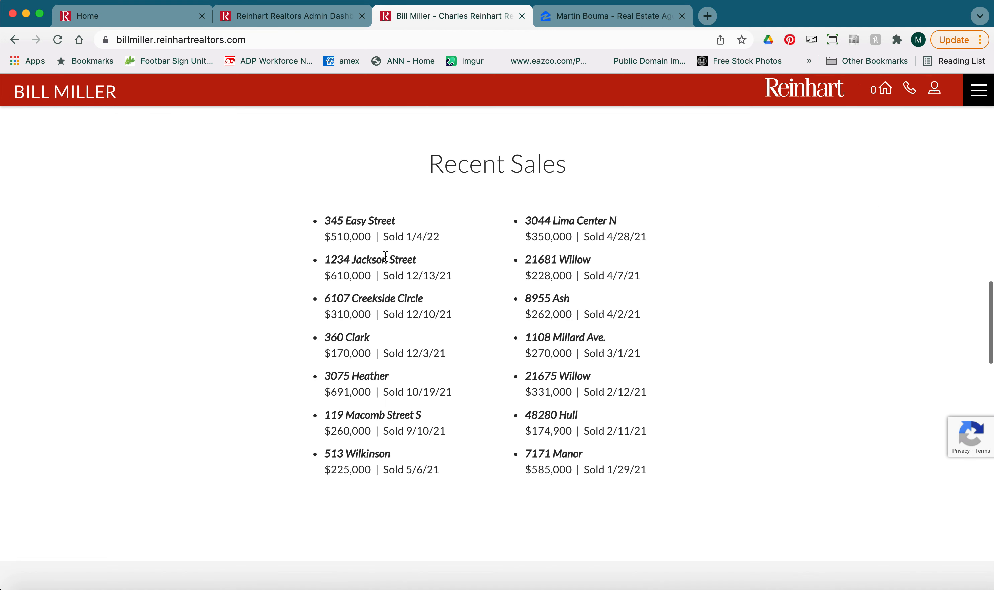
drag(569, 220, 584, 221)
click(389, 231)
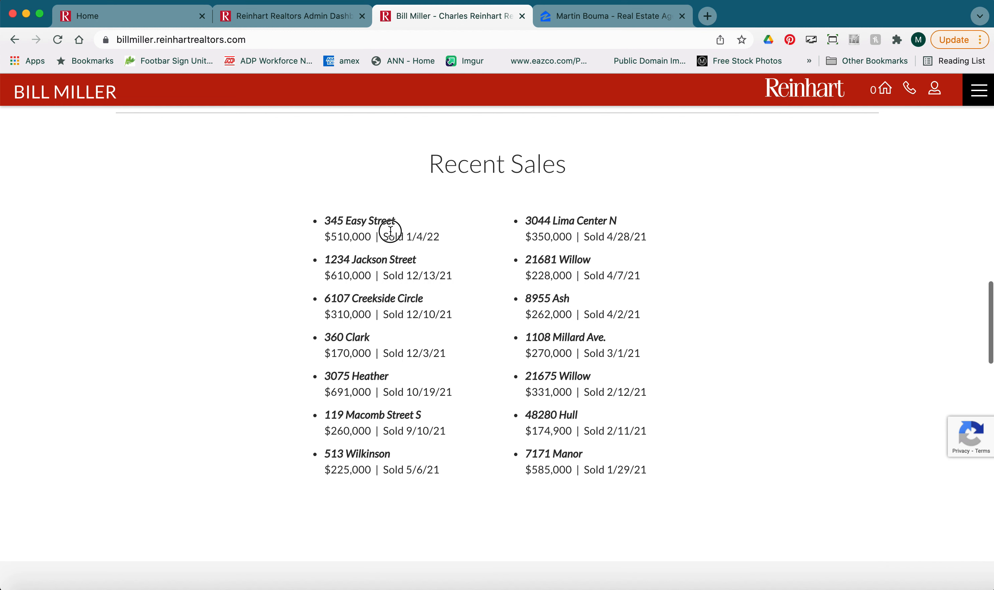
click(312, 18)
click(597, 387)
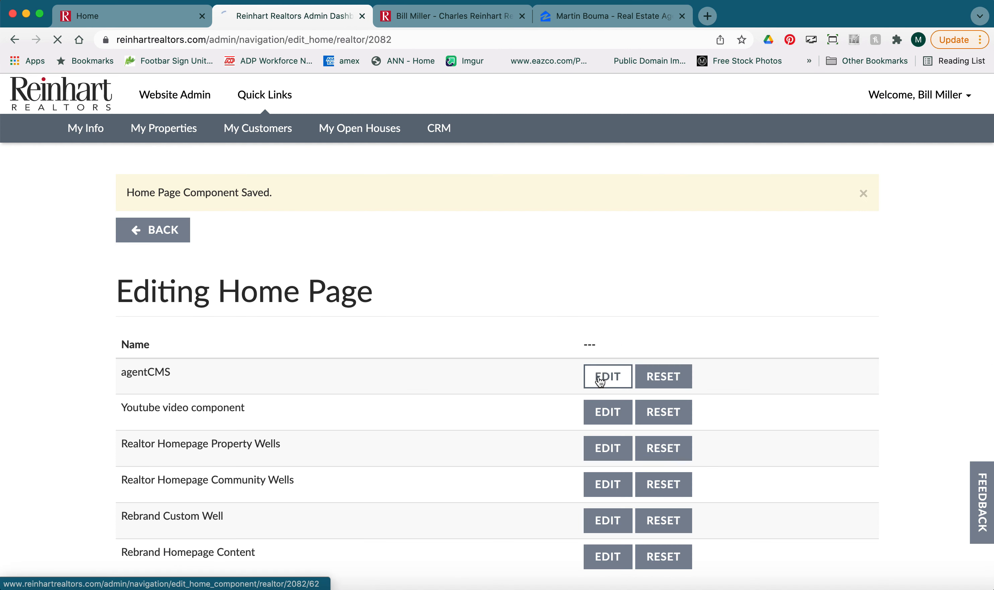
click(13, 39)
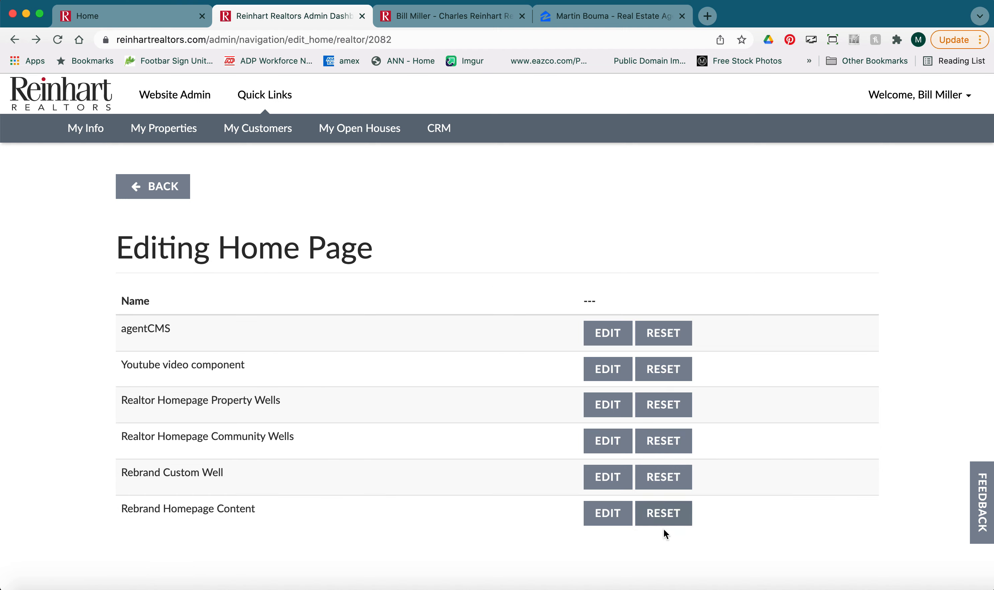
Reopen the Rebrand Homepage Content component and enlarge the content editor to review the list.
click(606, 519)
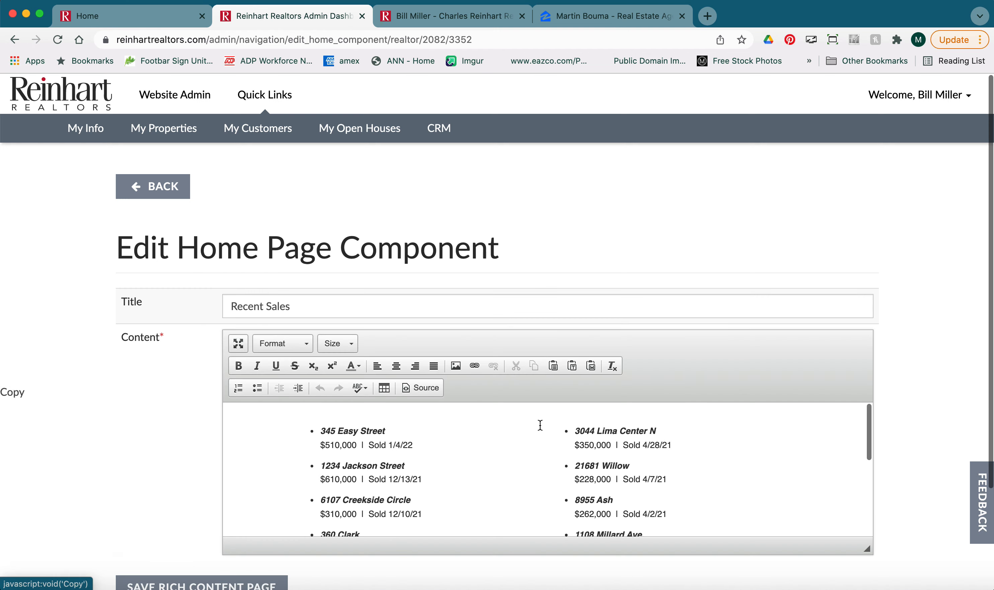
scroll(529, 426, down, 2)
scroll(529, 426, up, 2)
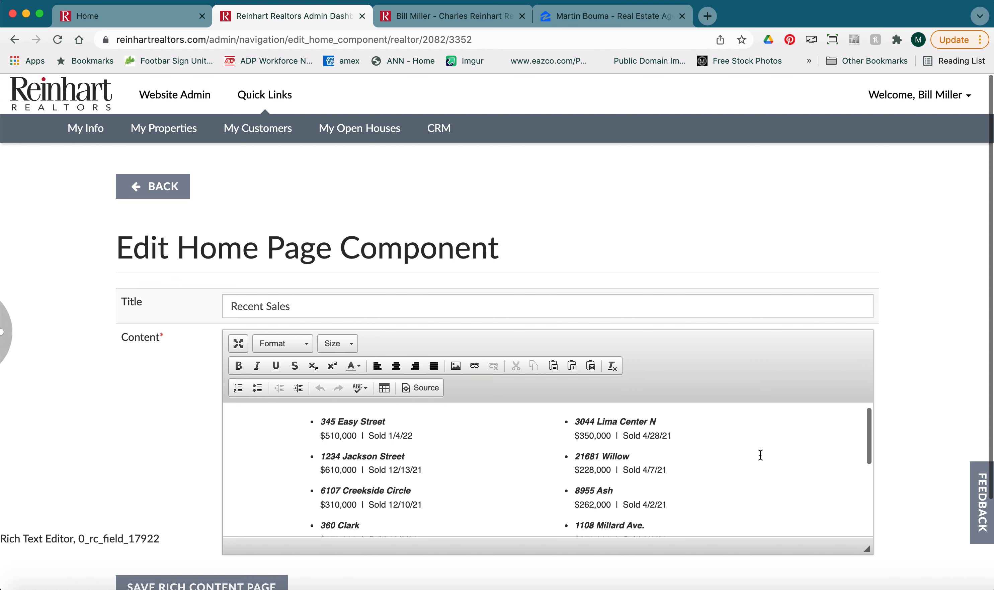
scroll(921, 461, down, 3)
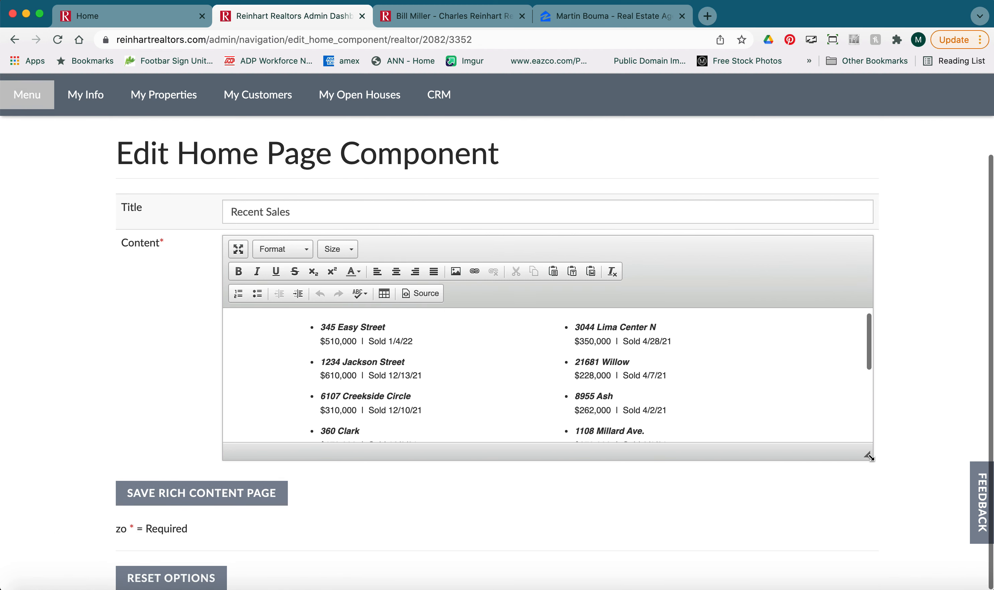
drag(867, 452, 867, 573)
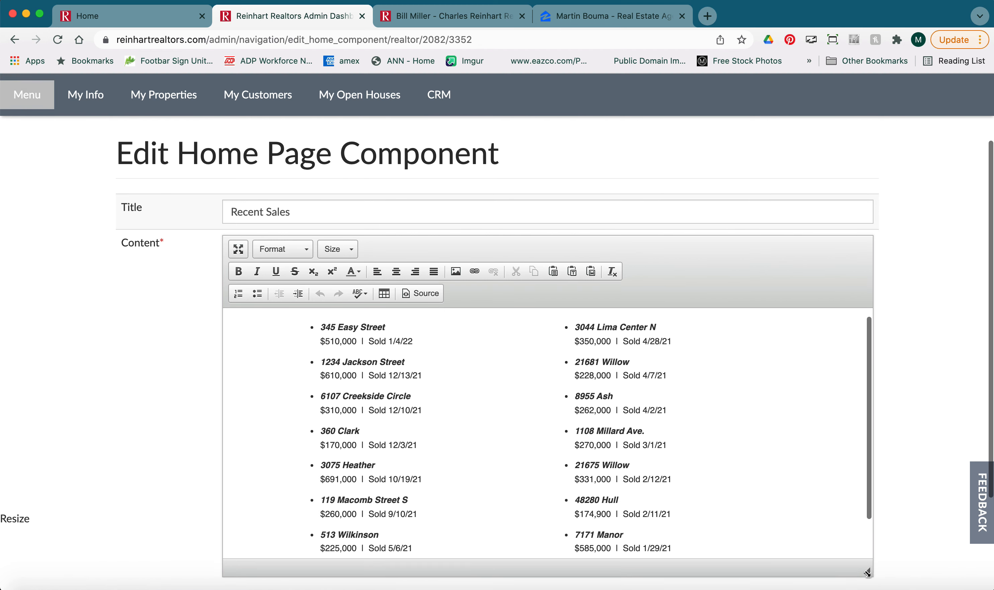
scroll(775, 465, up, 1)
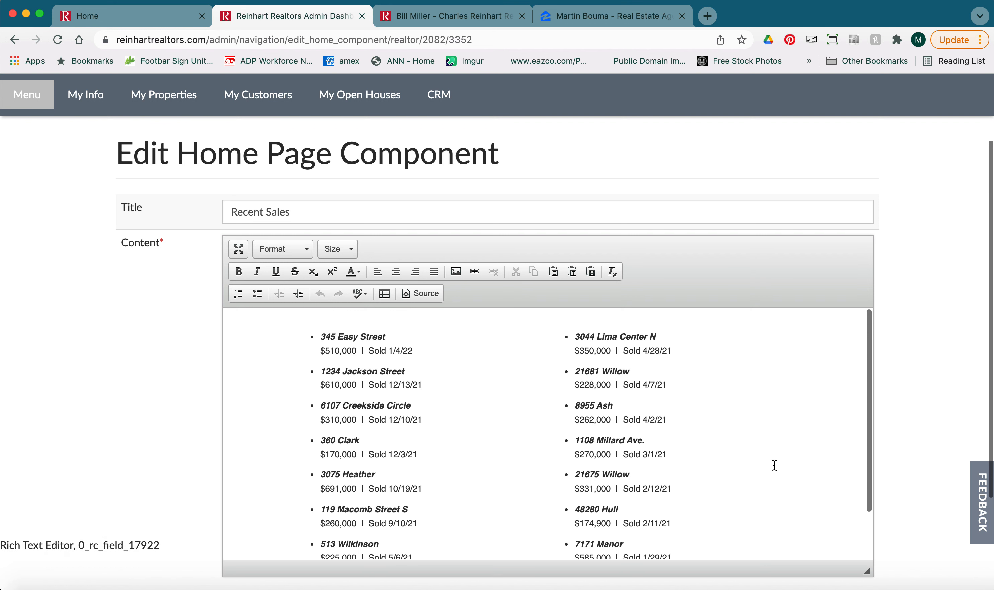